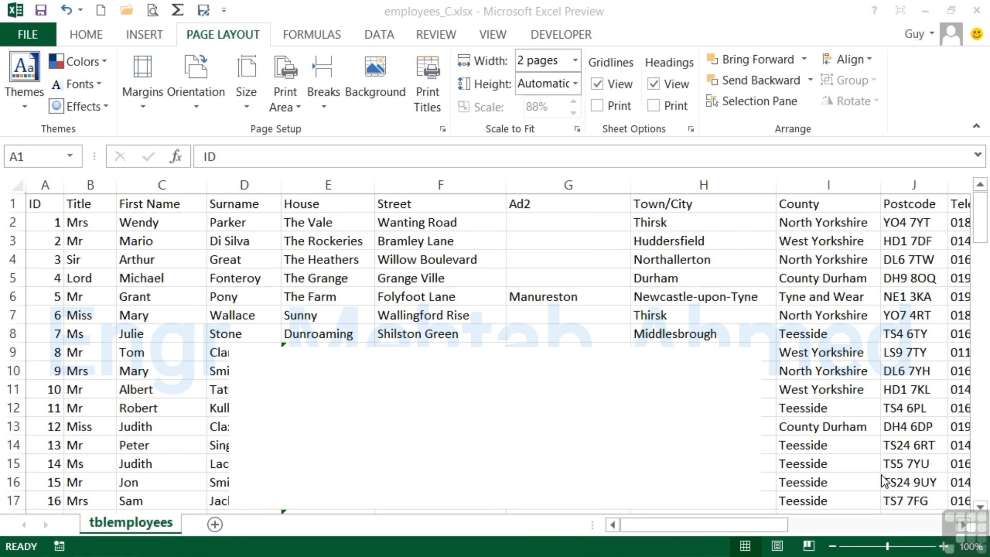
Step: Preview how the employees sheet will print, then return to the worksheet
{"action": "left_click", "coordinate": [155, 14]}
{"action": "left_click", "coordinate": [154, 15]}
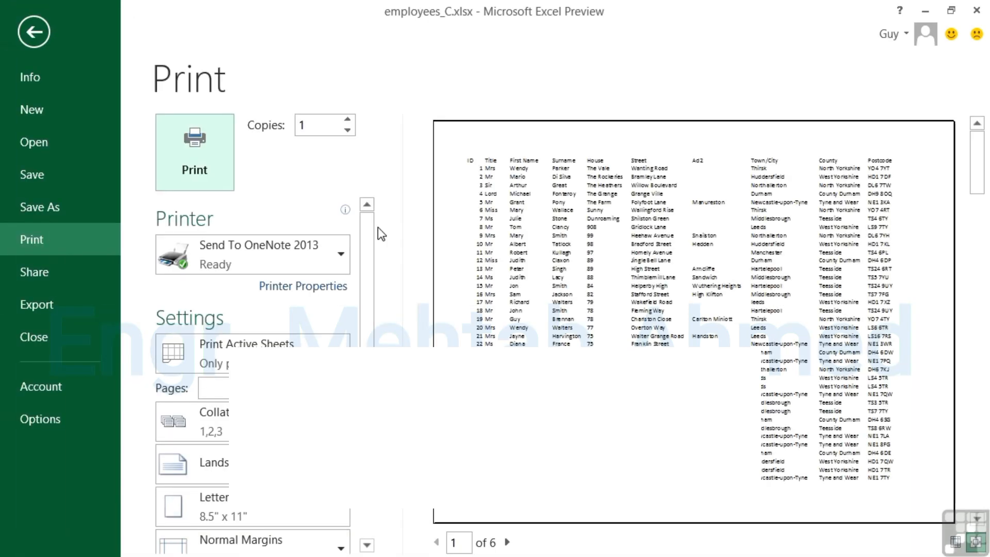
{"action": "scroll", "coordinate": [517, 356], "scroll_direction": "down", "scroll_amount": 3}
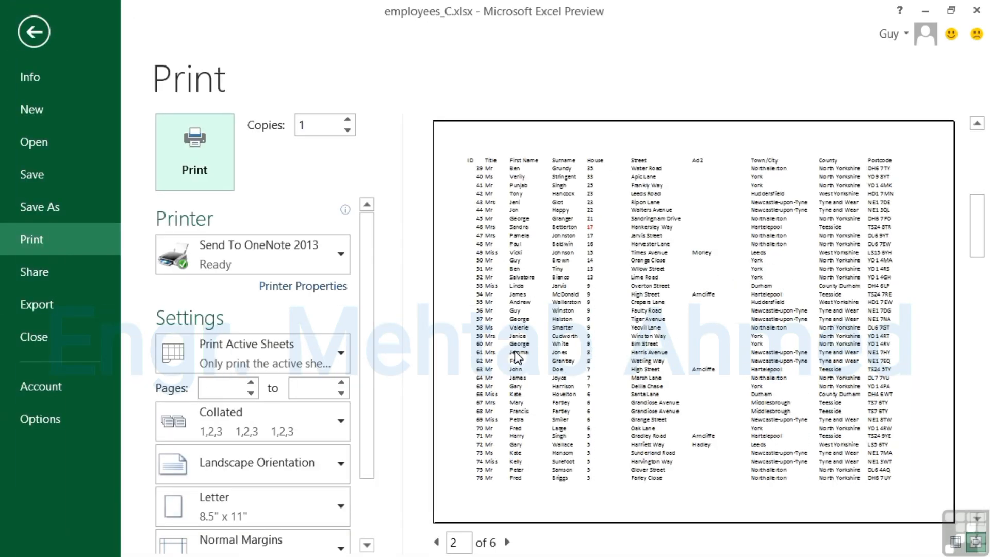
{"action": "scroll", "coordinate": [517, 355], "scroll_direction": "up", "scroll_amount": 2}
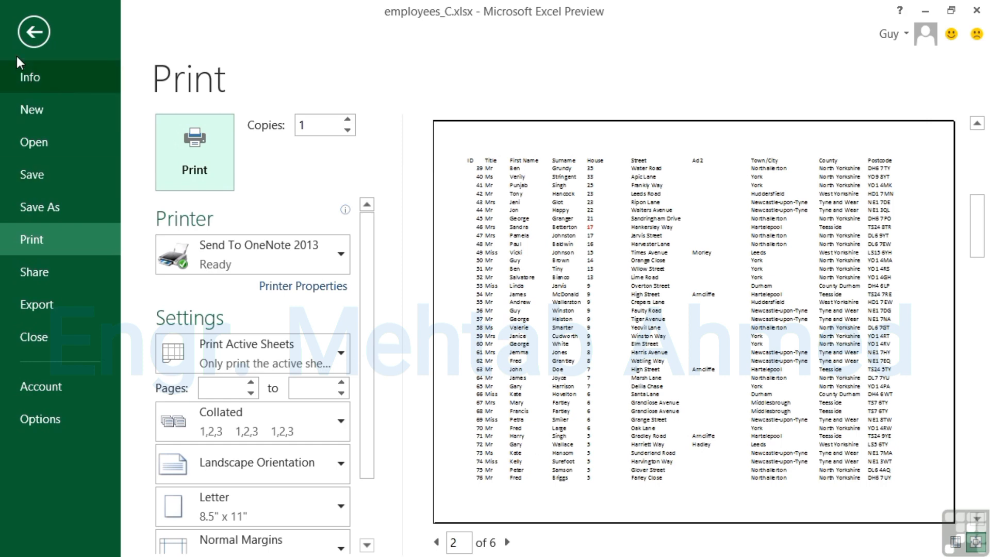
{"action": "left_click", "coordinate": [23, 32]}
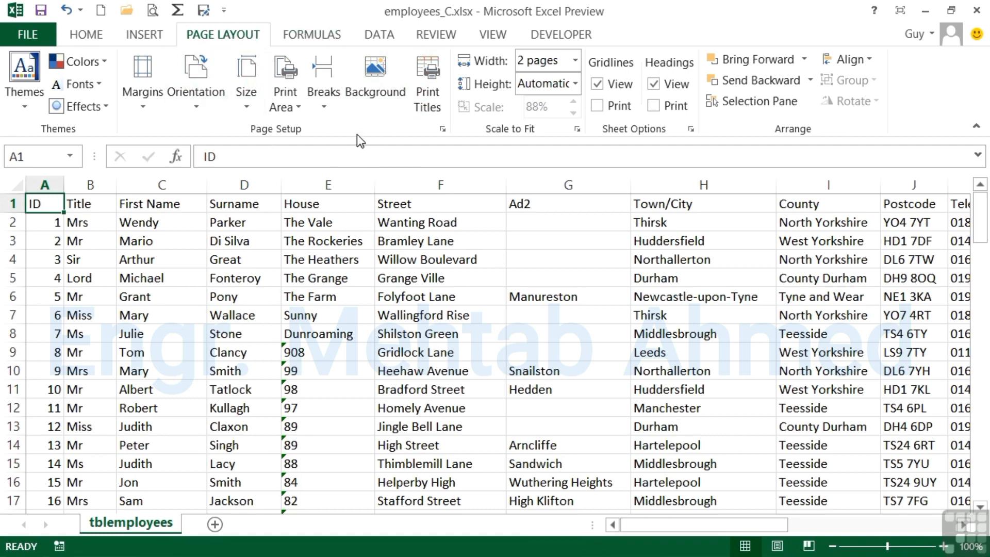
Step: Show Page Setup's Header/Footer settings with the ready-made header list dropped down
{"action": "left_click", "coordinate": [442, 130]}
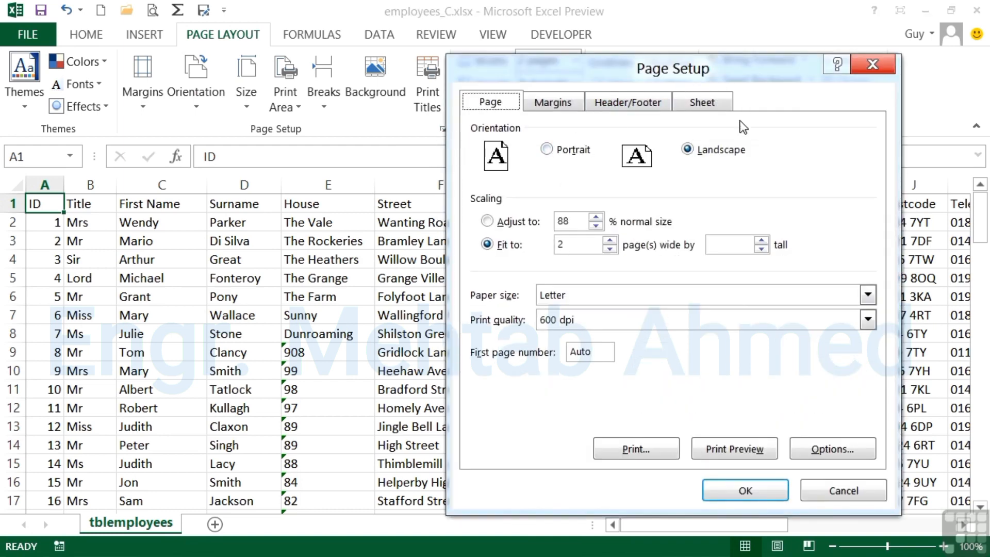
{"action": "left_click", "coordinate": [630, 103]}
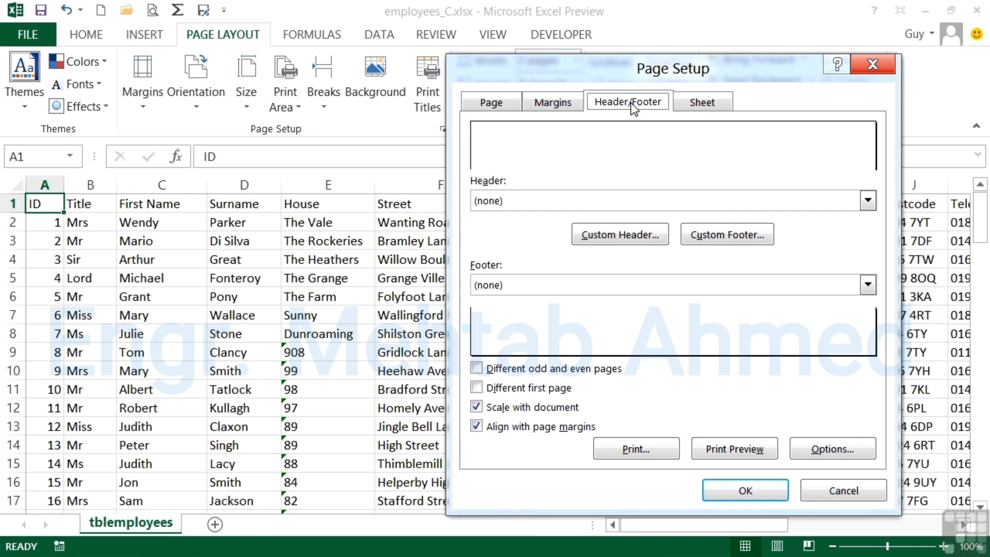
{"action": "left_click", "coordinate": [867, 201]}
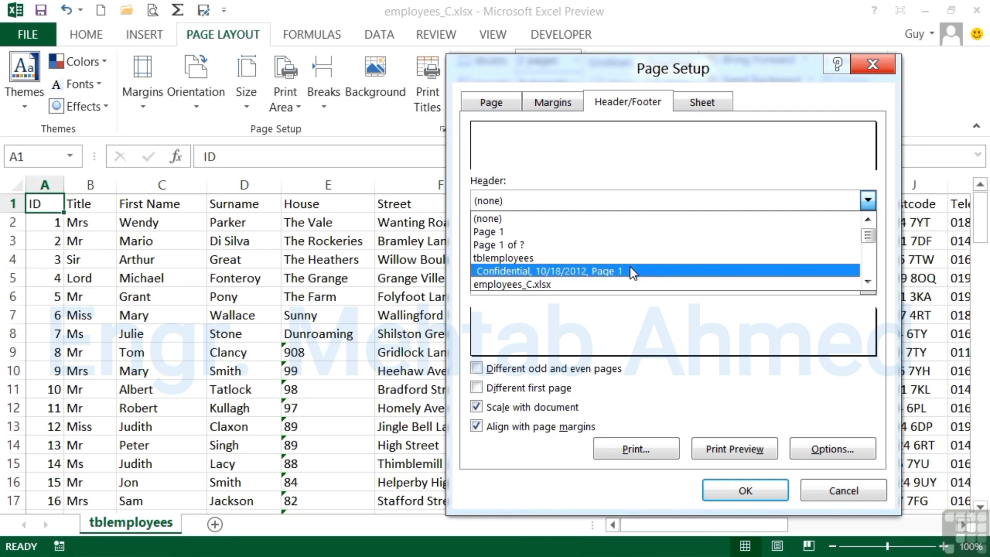
Step: Browse the ready-made header and footer lists without changing either
{"action": "left_click", "coordinate": [867, 281]}
{"action": "left_click", "coordinate": [867, 281]}
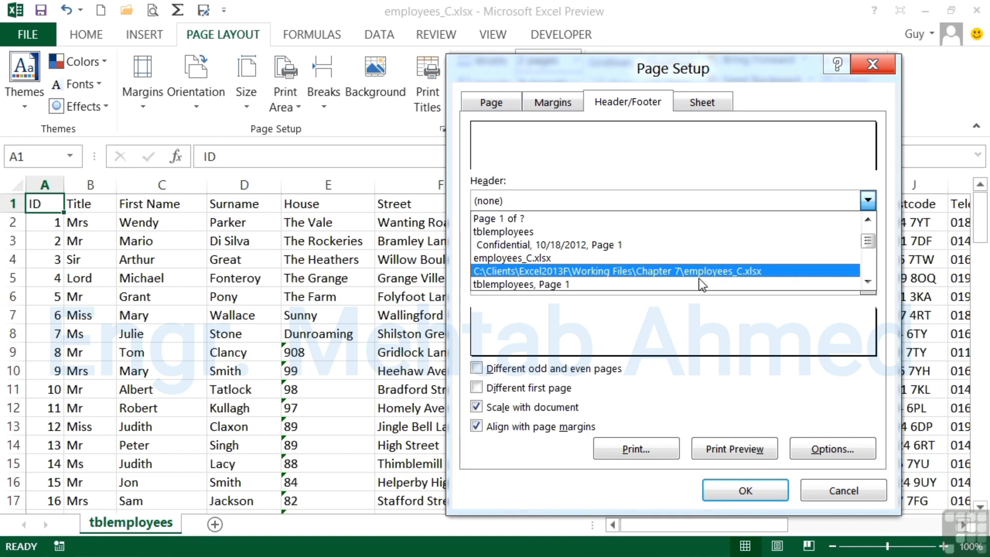
{"action": "left_click", "coordinate": [868, 280]}
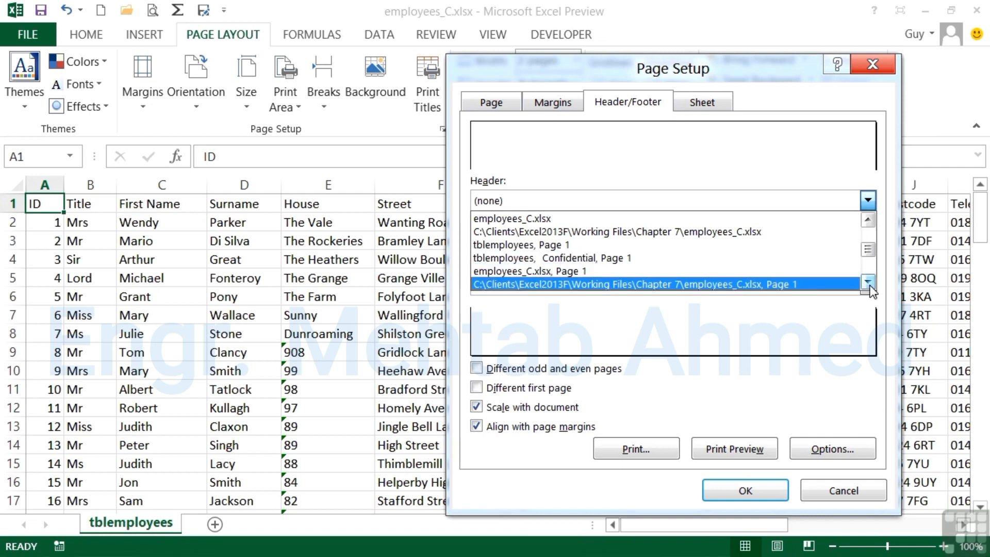
{"action": "left_click_drag", "start_coordinate": [869, 286], "coordinate": [874, 272]}
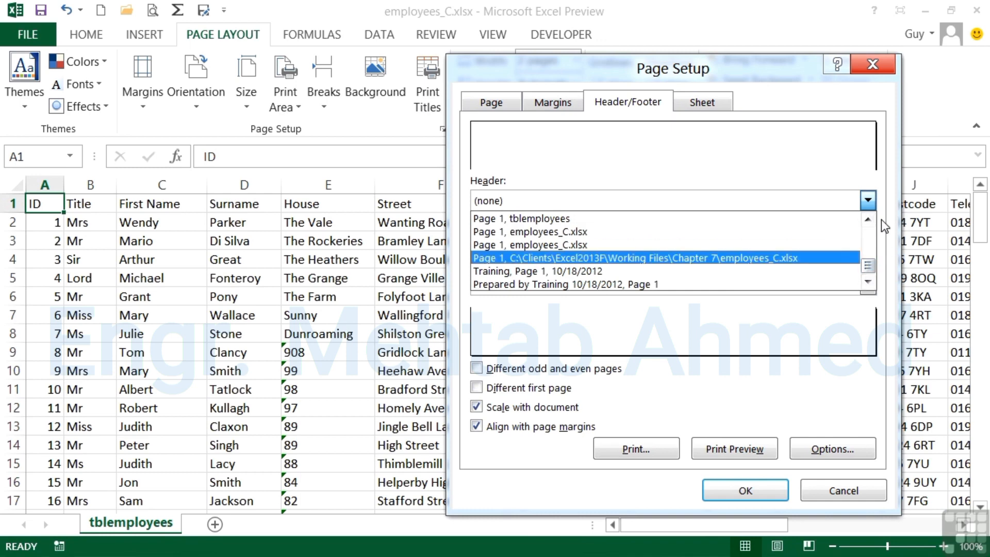
{"action": "left_click", "coordinate": [880, 219]}
{"action": "left_click", "coordinate": [867, 286]}
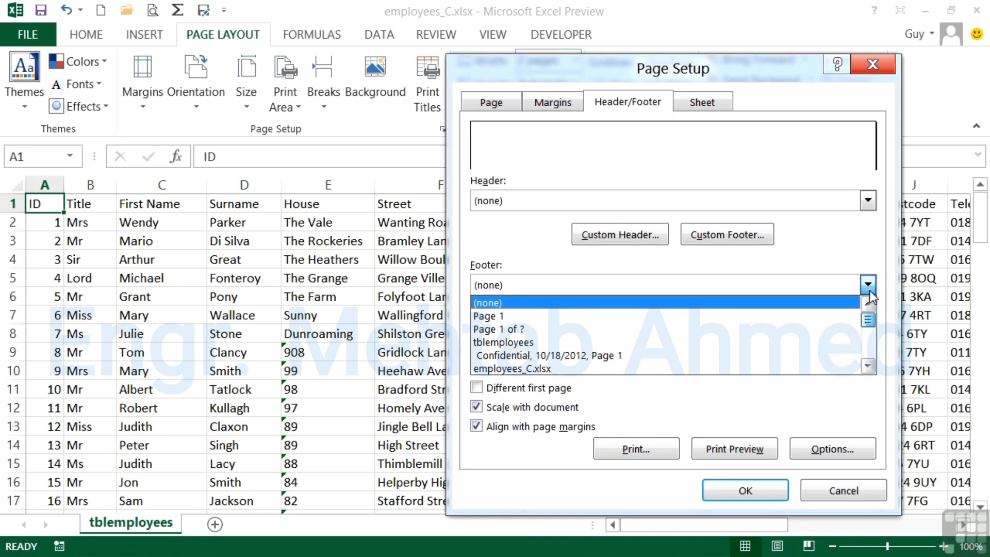
{"action": "left_click", "coordinate": [877, 261]}
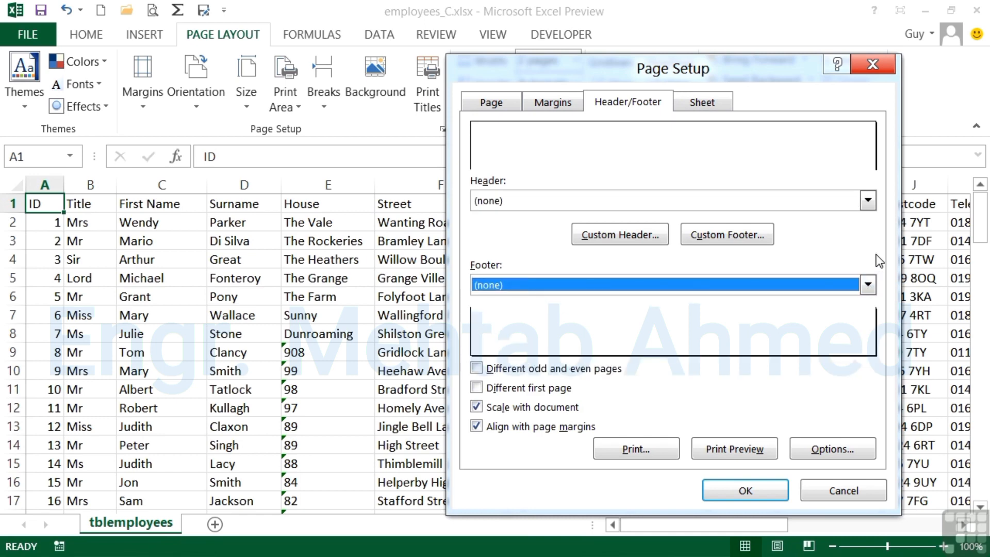
Step: Set the header to tblemployees and the footer to 'Page 1 of ?', and apply
{"action": "left_click", "coordinate": [869, 204]}
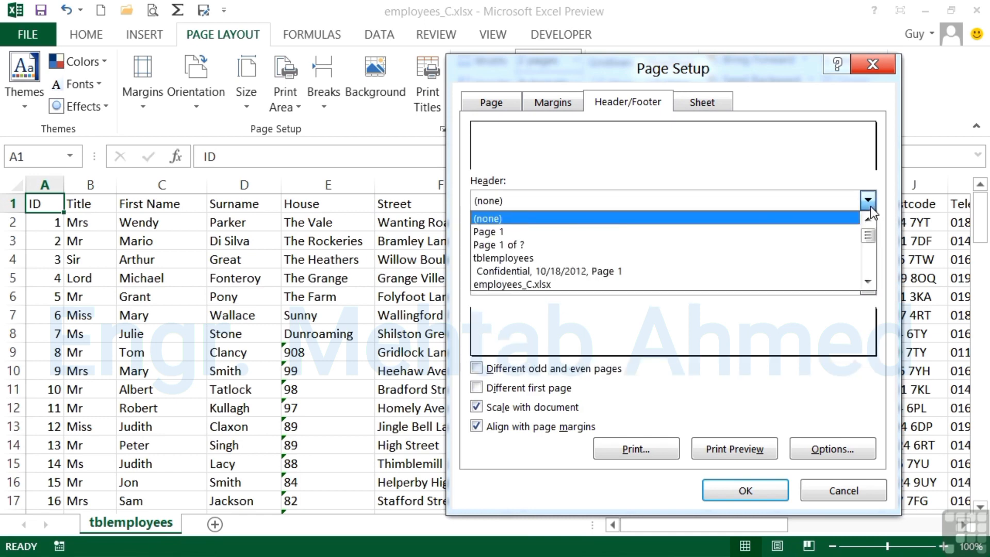
{"action": "left_click", "coordinate": [539, 257]}
{"action": "left_click", "coordinate": [866, 287]}
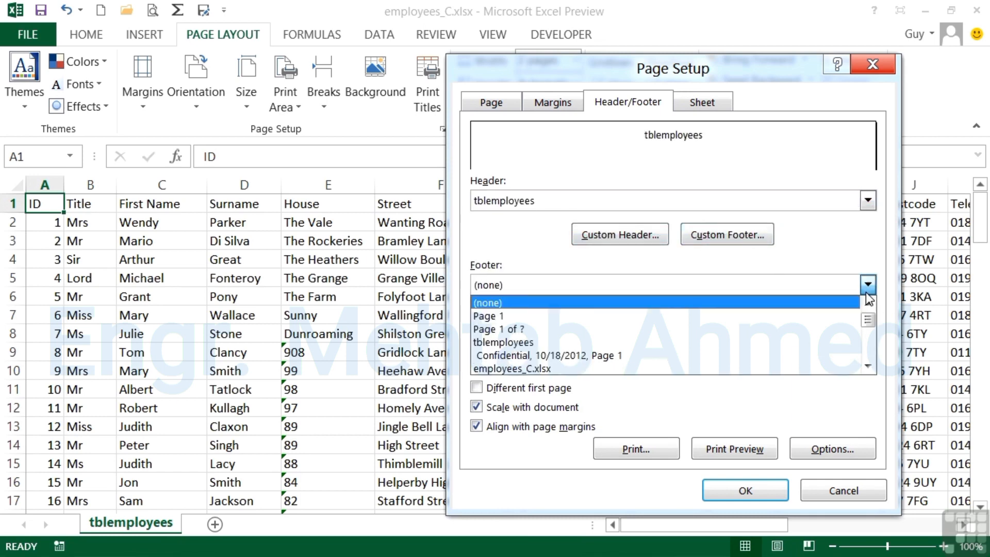
{"action": "left_click", "coordinate": [506, 330]}
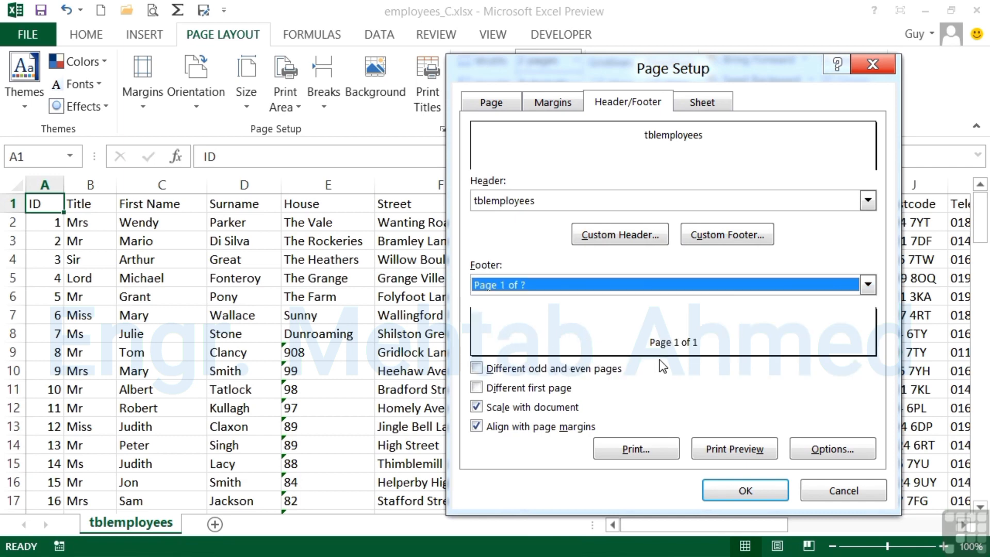
{"action": "left_click", "coordinate": [743, 491]}
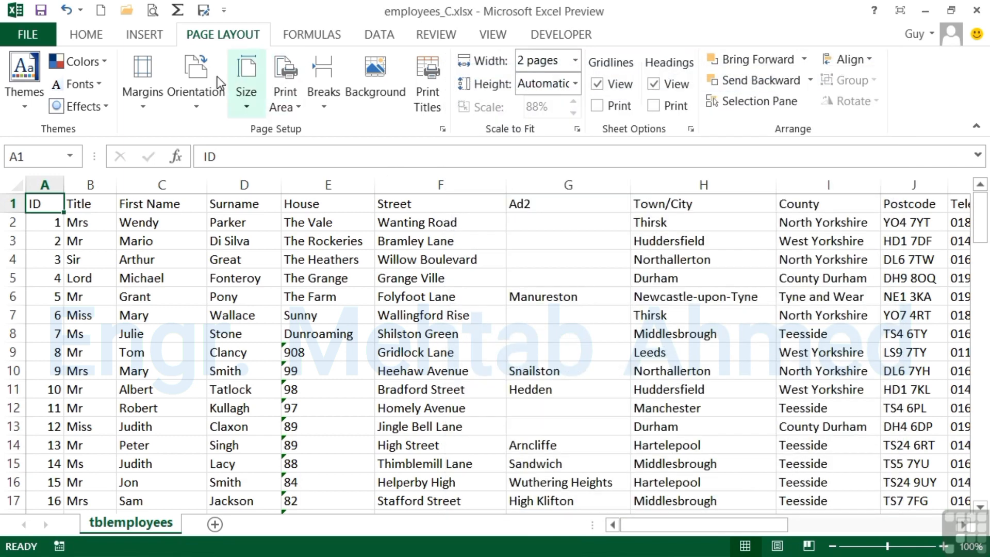
{"action": "left_click", "coordinate": [153, 10]}
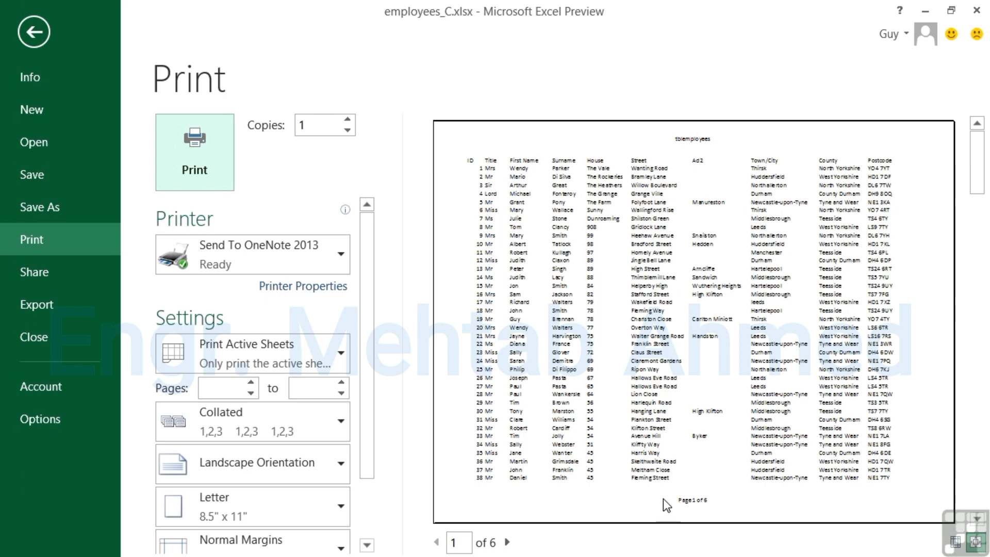
{"action": "left_click", "coordinate": [507, 541]}
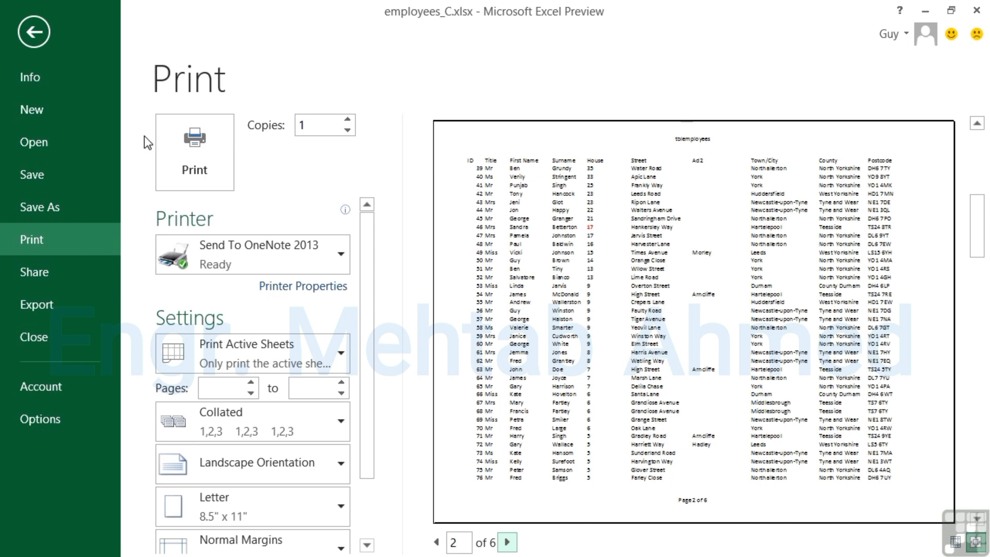
{"action": "left_click", "coordinate": [38, 40]}
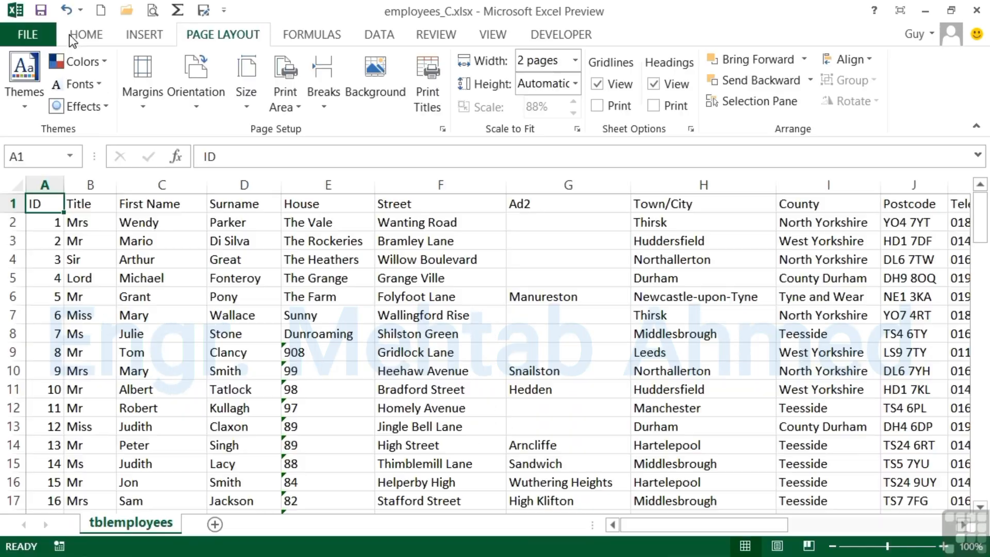
Step: In Page Setup, reset header and footer to (none) and bring up the Custom Header editor
{"action": "left_click", "coordinate": [443, 128]}
{"action": "left_click", "coordinate": [594, 99]}
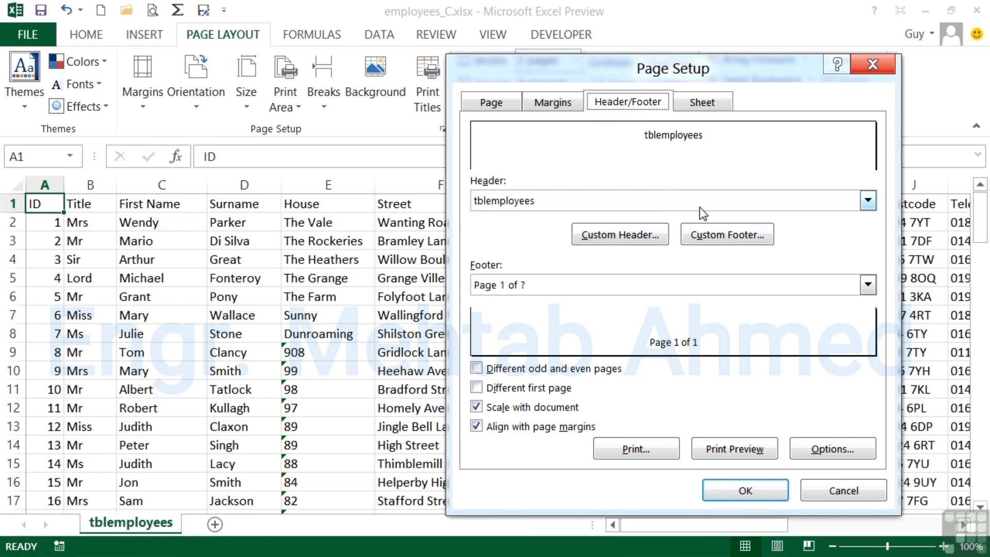
{"action": "left_click", "coordinate": [868, 201]}
{"action": "left_click_drag", "start_coordinate": [868, 265], "coordinate": [870, 224]}
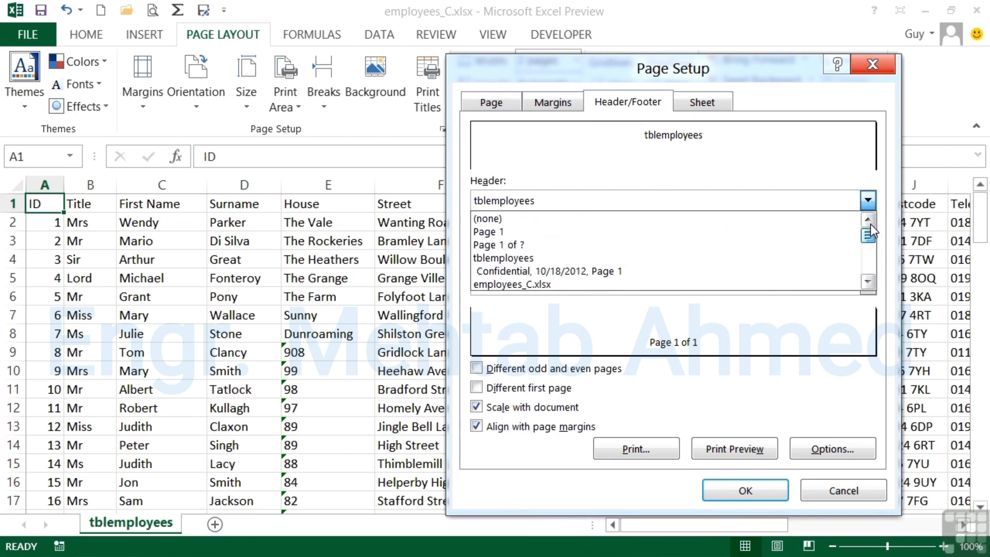
{"action": "left_click", "coordinate": [756, 223]}
{"action": "left_click", "coordinate": [869, 288]}
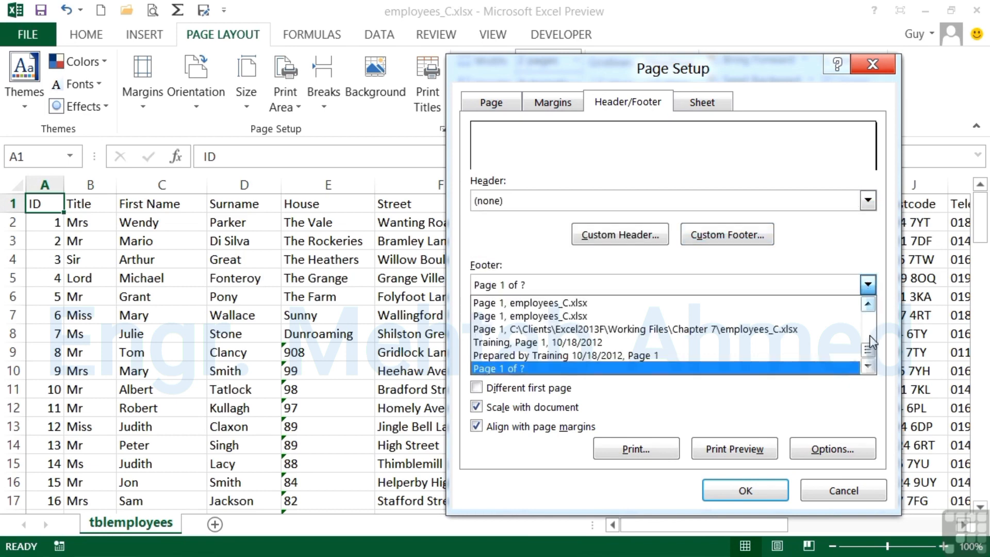
{"action": "left_click_drag", "start_coordinate": [868, 351], "coordinate": [868, 313]}
{"action": "left_click", "coordinate": [830, 308]}
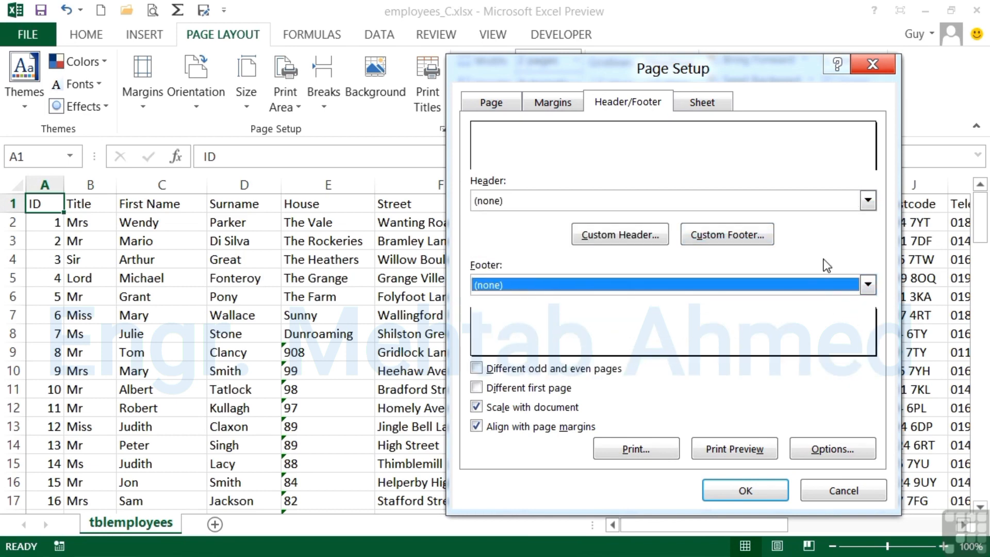
{"action": "left_click", "coordinate": [601, 237]}
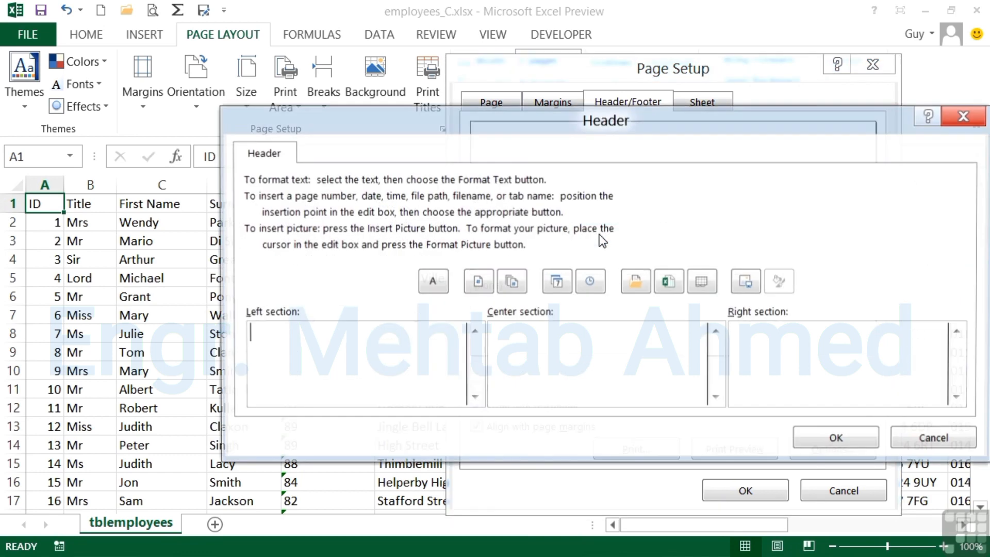
Step: Type the author's name followed by "'s Employees" in the centre header section and select it
{"action": "left_click_drag", "start_coordinate": [643, 123], "coordinate": [541, 100]}
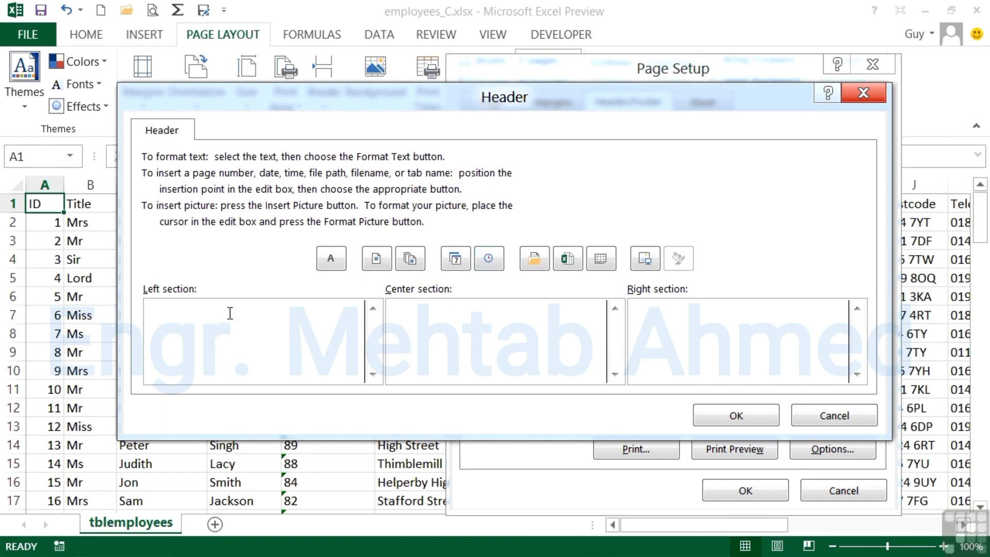
{"action": "left_click", "coordinate": [668, 323]}
{"action": "left_click", "coordinate": [500, 314]}
{"action": "type", "text": "Guy Vaccaro"}
{"action": "type", "text": "'s Employees"}
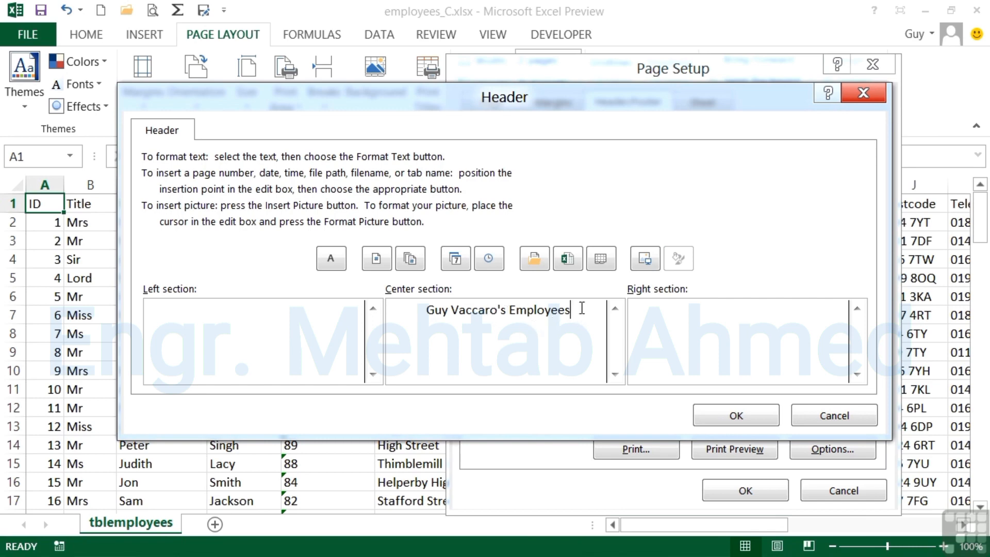
{"action": "left_click_drag", "start_coordinate": [580, 308], "coordinate": [428, 298]}
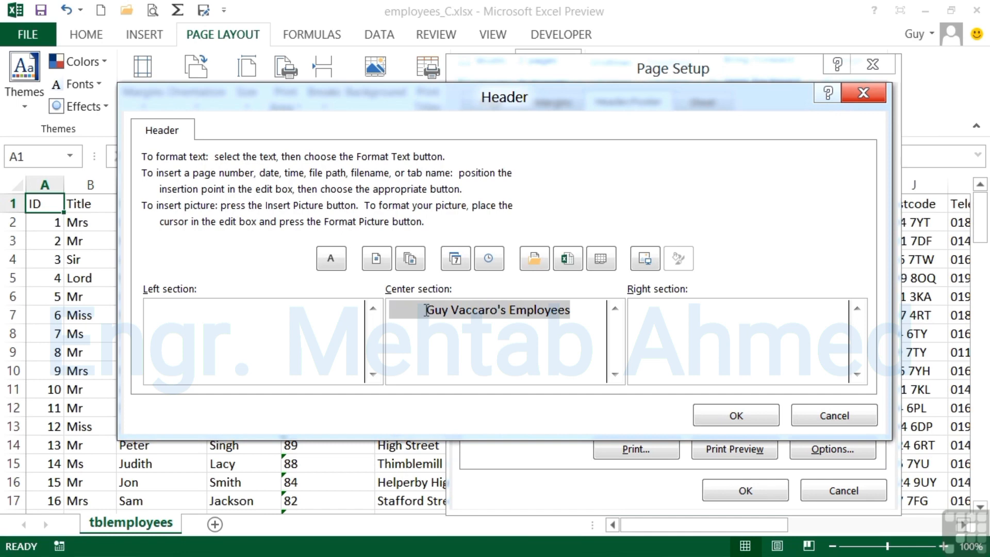
Step: Format the centre header title as Calibri 20-point red text with a double underline
{"action": "left_click", "coordinate": [331, 261]}
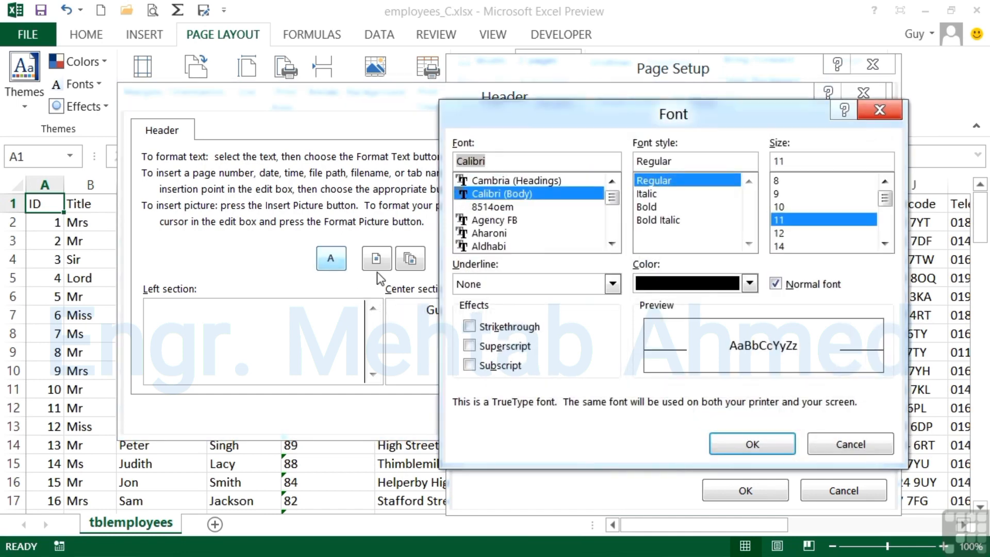
{"action": "left_click_drag", "start_coordinate": [673, 124], "coordinate": [753, 121]}
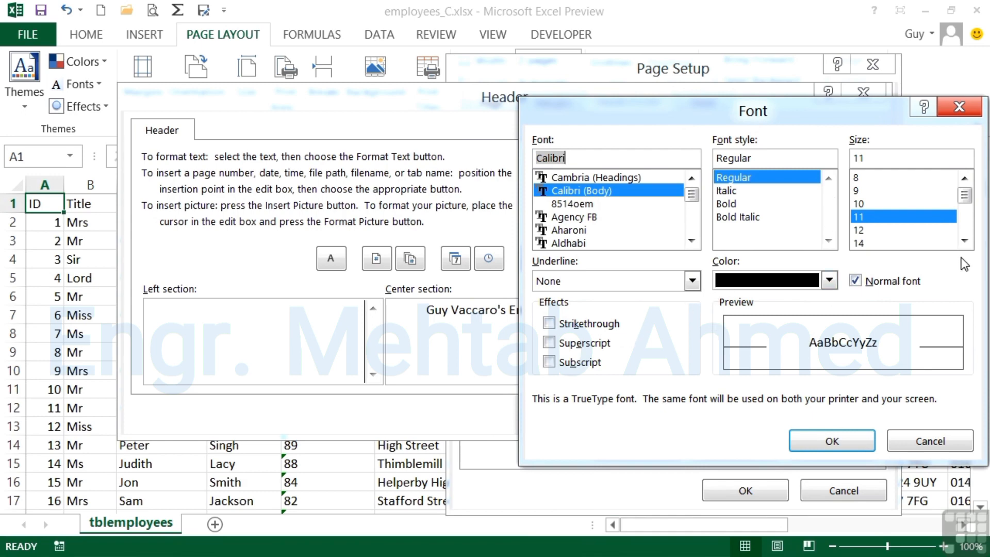
{"action": "left_click", "coordinate": [964, 240]}
{"action": "left_click", "coordinate": [964, 241]}
{"action": "left_click", "coordinate": [964, 241]}
{"action": "left_click", "coordinate": [964, 241]}
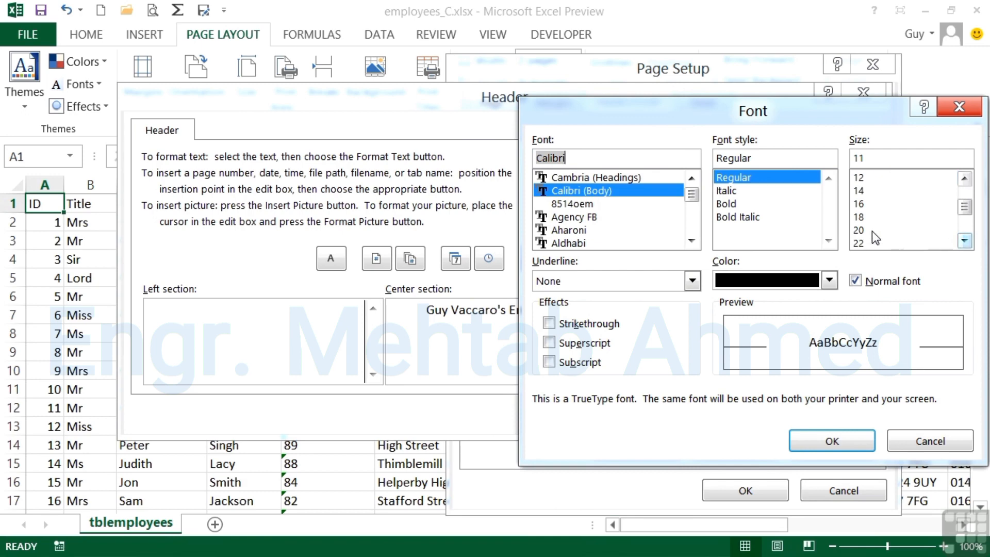
{"action": "left_click", "coordinate": [871, 230]}
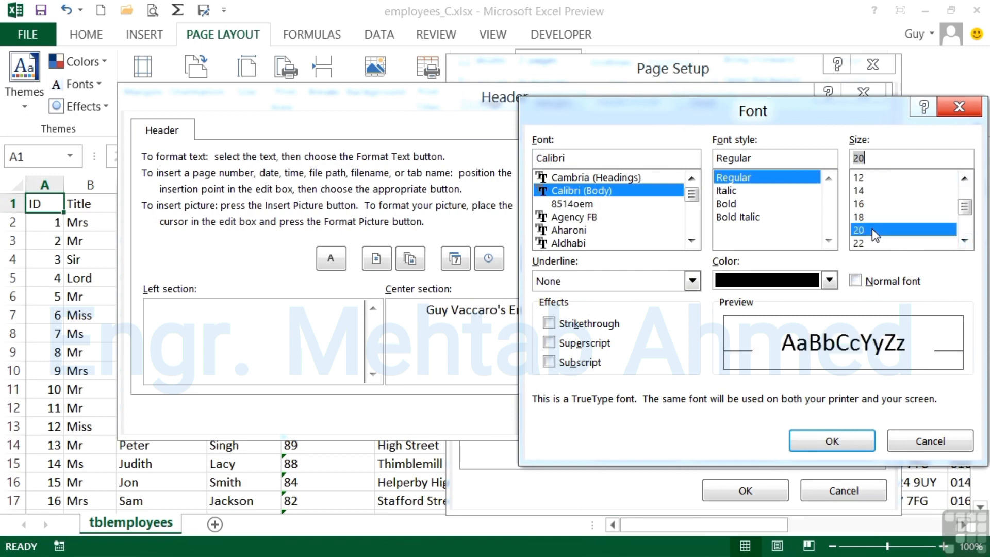
{"action": "left_click", "coordinate": [828, 281]}
{"action": "left_click", "coordinate": [738, 447]}
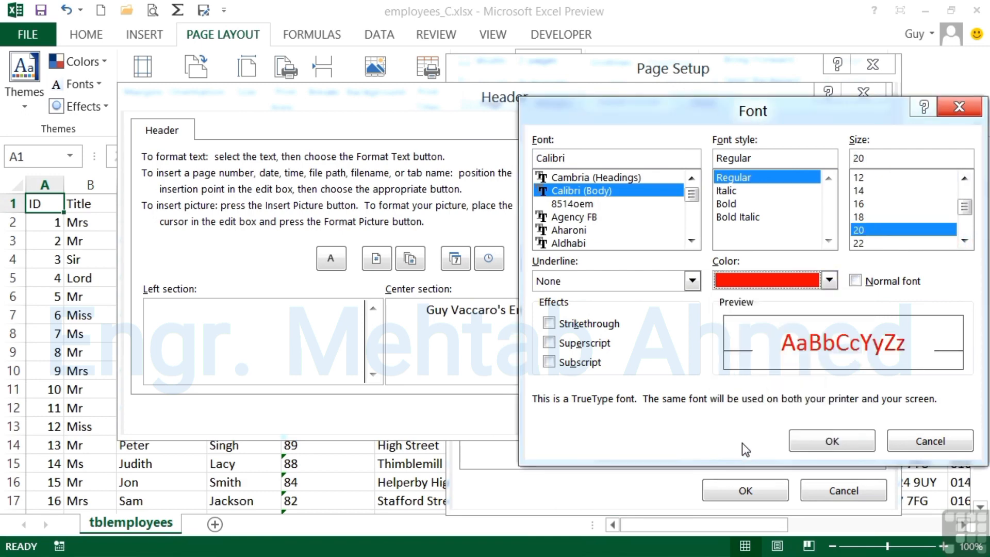
{"action": "left_click", "coordinate": [692, 283]}
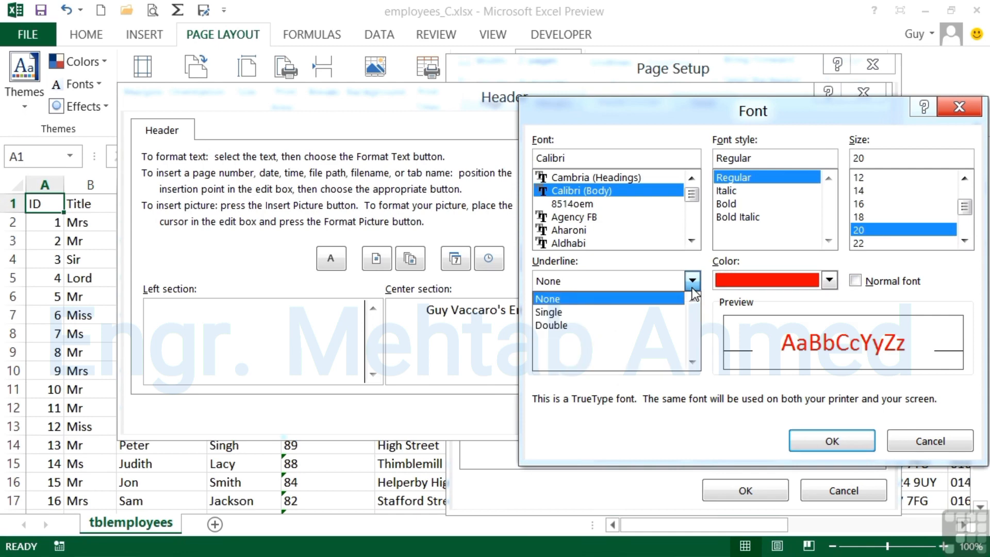
{"action": "left_click", "coordinate": [589, 323]}
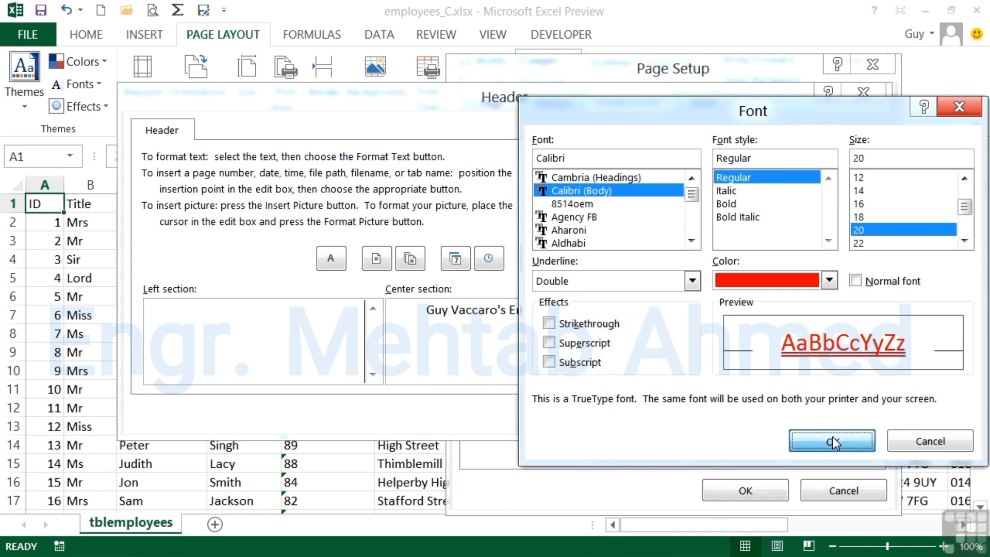
{"action": "left_click", "coordinate": [833, 440]}
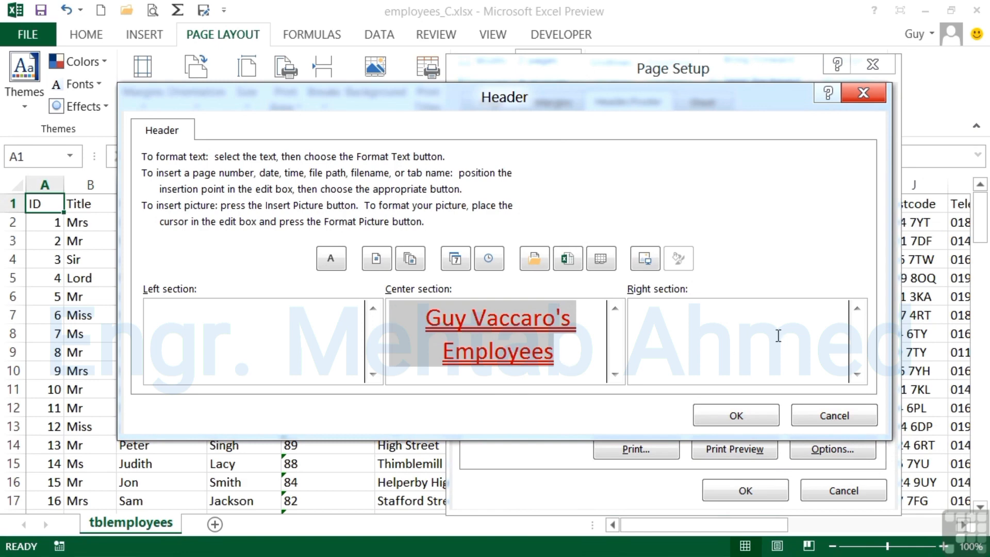
Step: Insert a 12-point coloured sheet-name field in the header's right section
{"action": "left_click", "coordinate": [793, 310]}
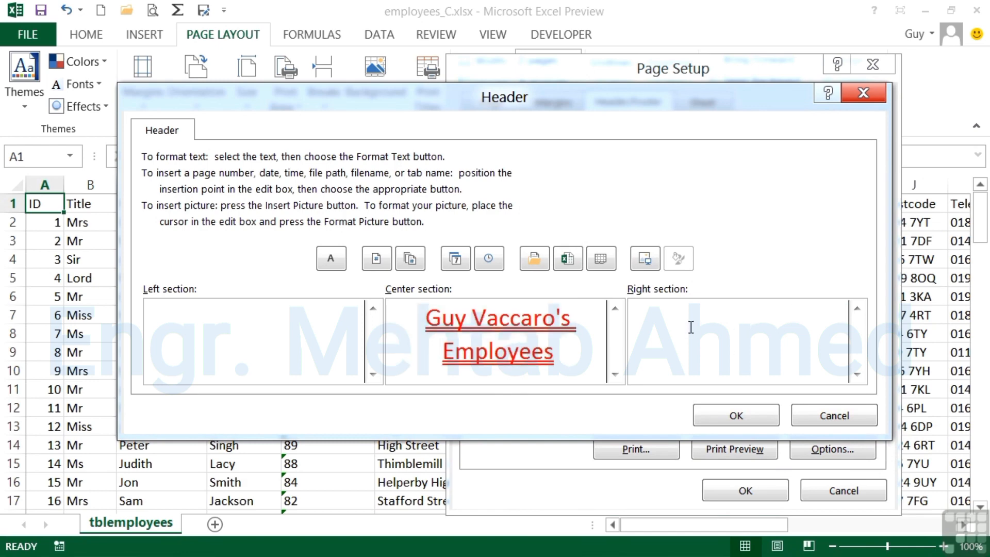
{"action": "left_click", "coordinate": [601, 259]}
{"action": "left_click_drag", "start_coordinate": [806, 310], "coordinate": [857, 309]}
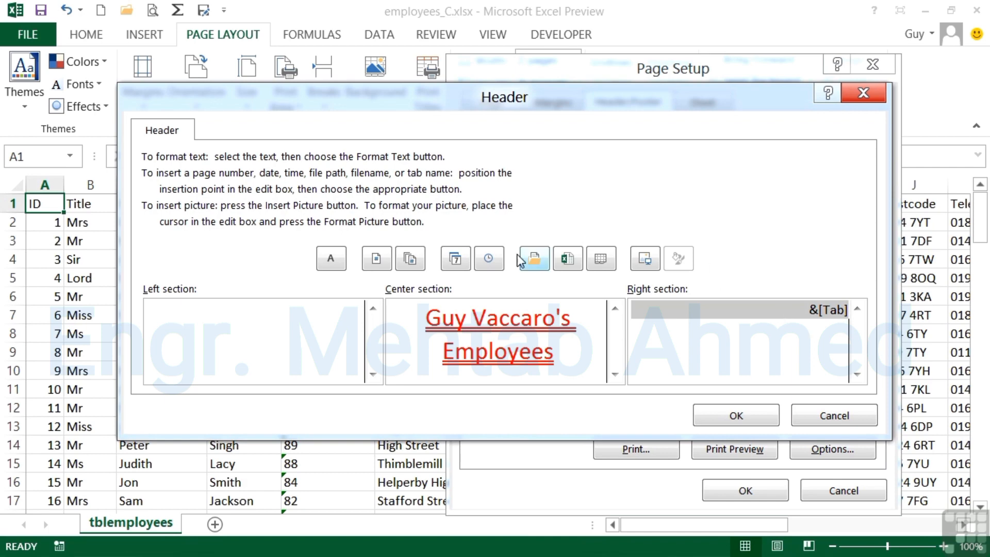
{"action": "left_click", "coordinate": [331, 257]}
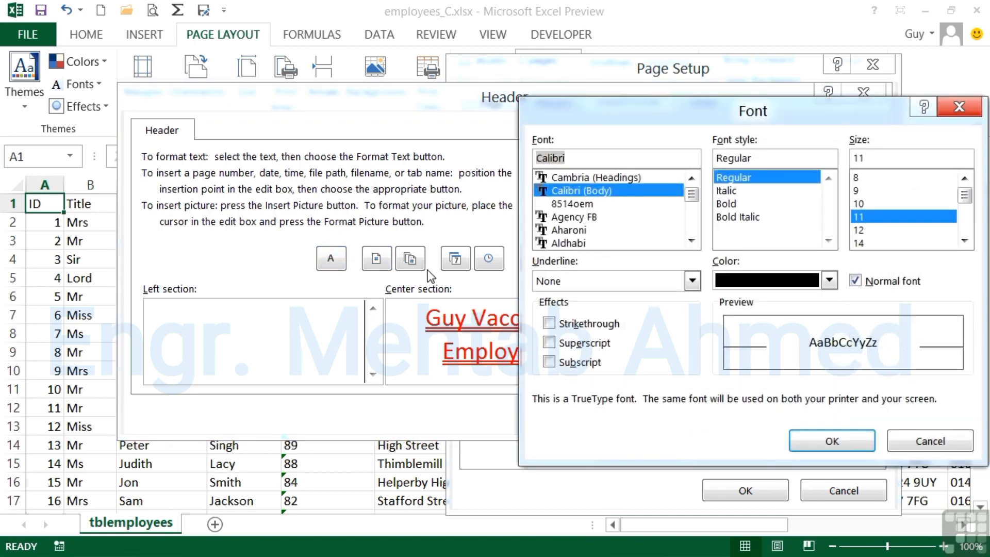
{"action": "left_click", "coordinate": [875, 231]}
{"action": "left_click", "coordinate": [827, 281]}
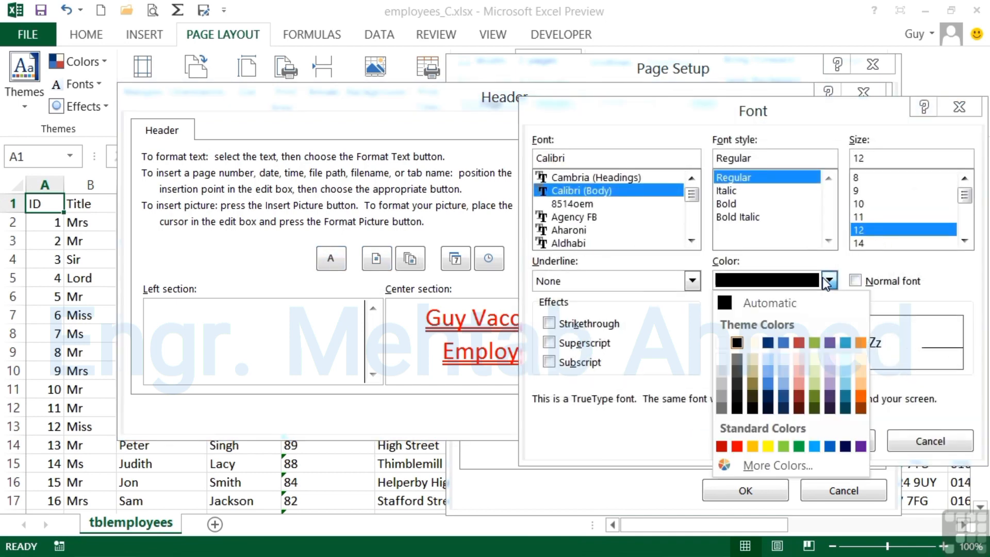
{"action": "left_click", "coordinate": [767, 343]}
{"action": "left_click", "coordinate": [833, 438]}
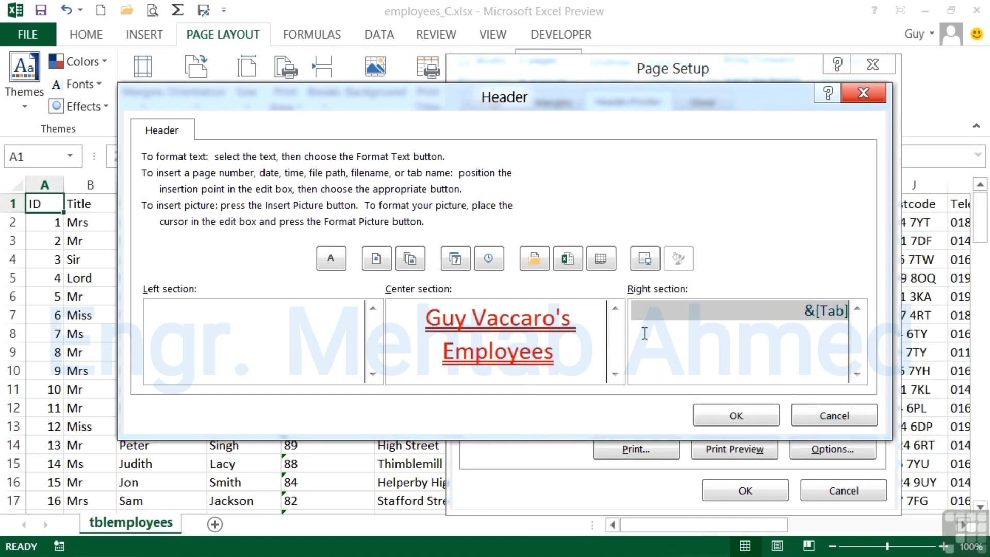
Step: Make the left section's file-name field green at 14 point and accept the custom header
{"action": "left_click", "coordinate": [323, 310]}
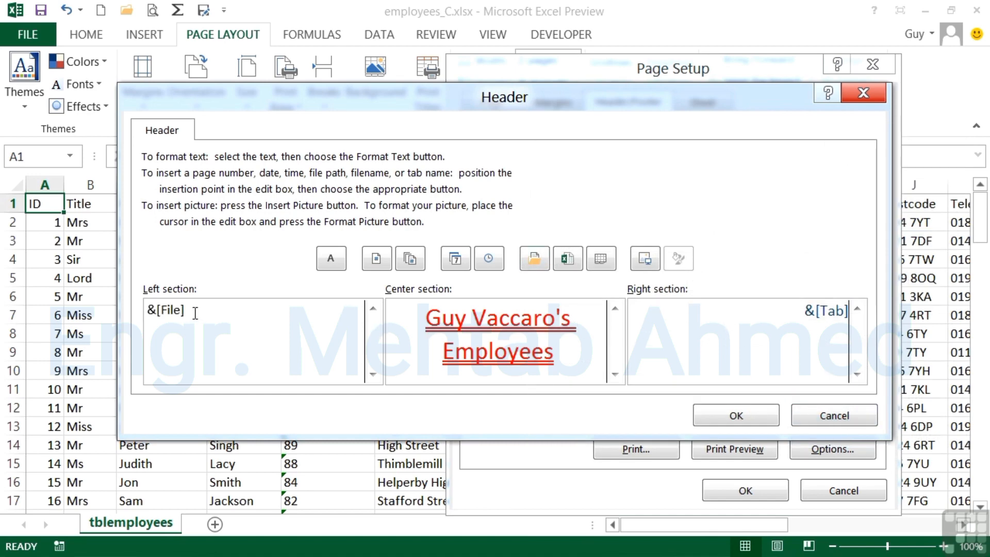
{"action": "left_click_drag", "start_coordinate": [195, 313], "coordinate": [147, 311]}
{"action": "left_click", "coordinate": [338, 265]}
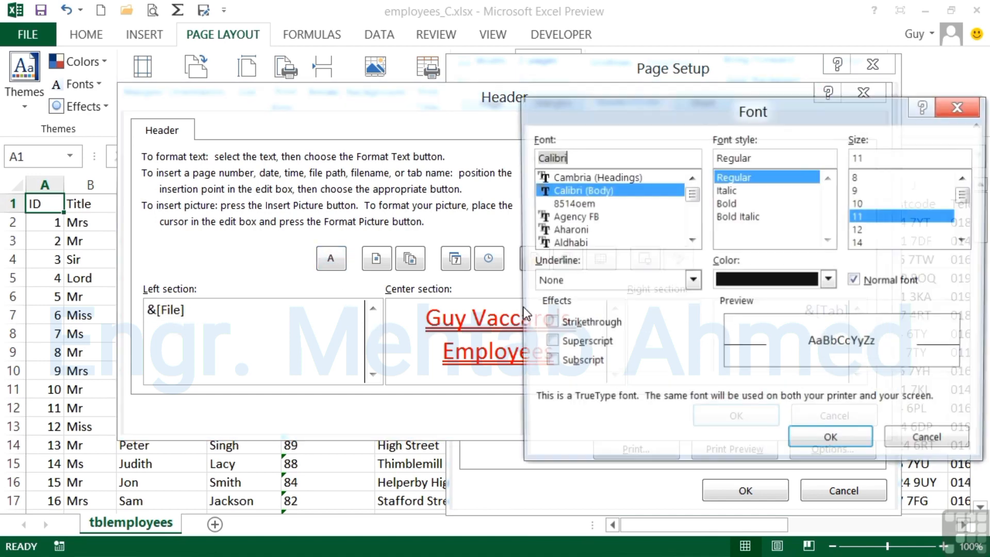
{"action": "left_click", "coordinate": [828, 280]}
{"action": "left_click", "coordinate": [798, 446]}
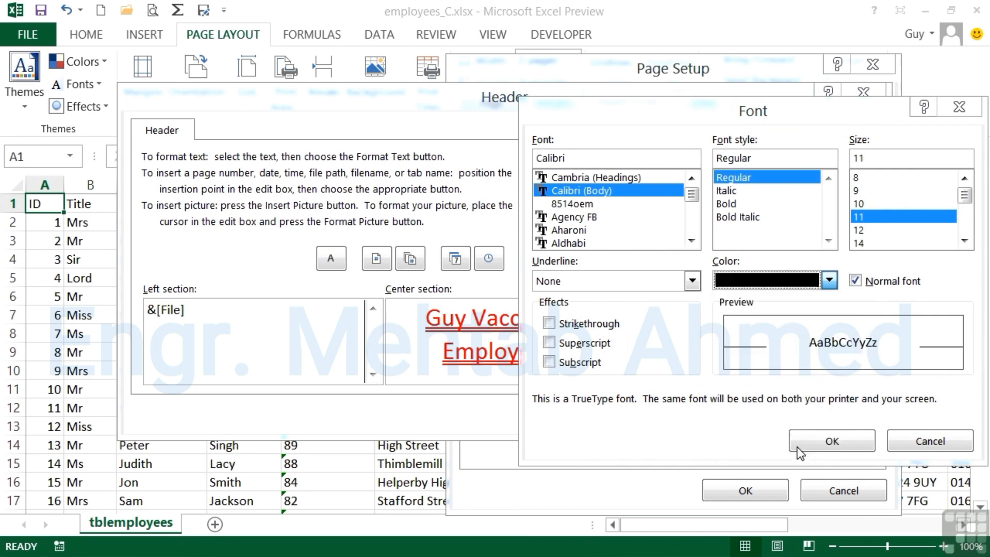
{"action": "left_click", "coordinate": [902, 242]}
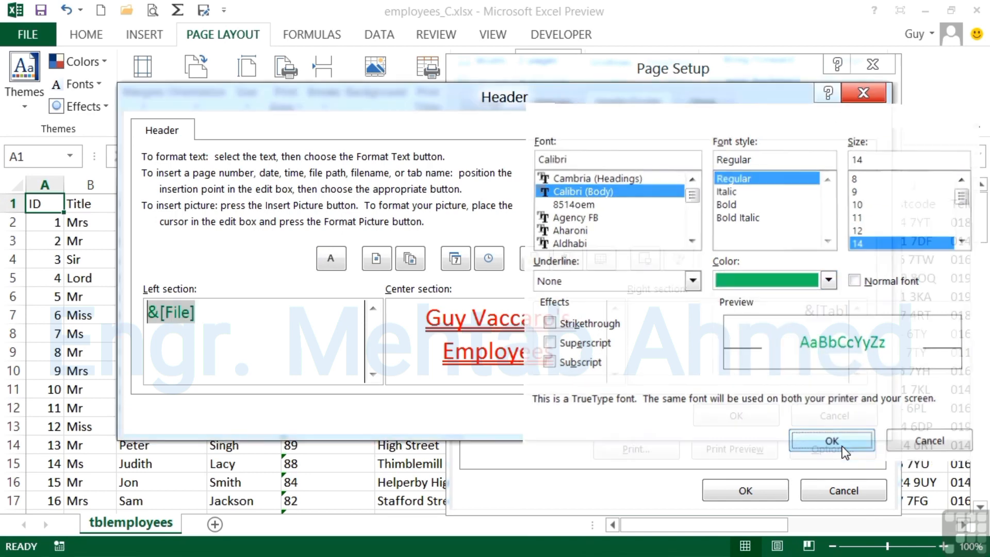
{"action": "left_click", "coordinate": [843, 446]}
{"action": "left_click", "coordinate": [325, 312]}
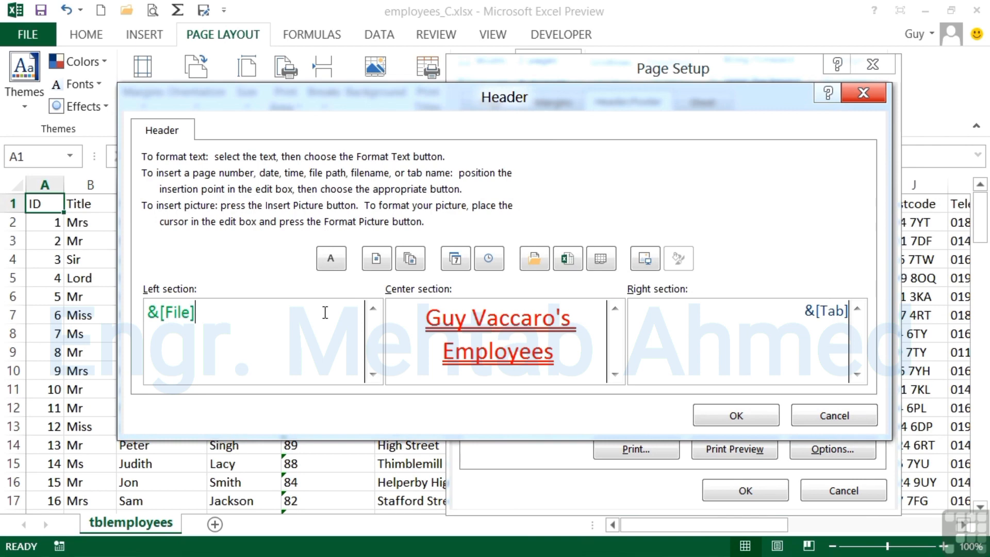
{"action": "left_click", "coordinate": [727, 415]}
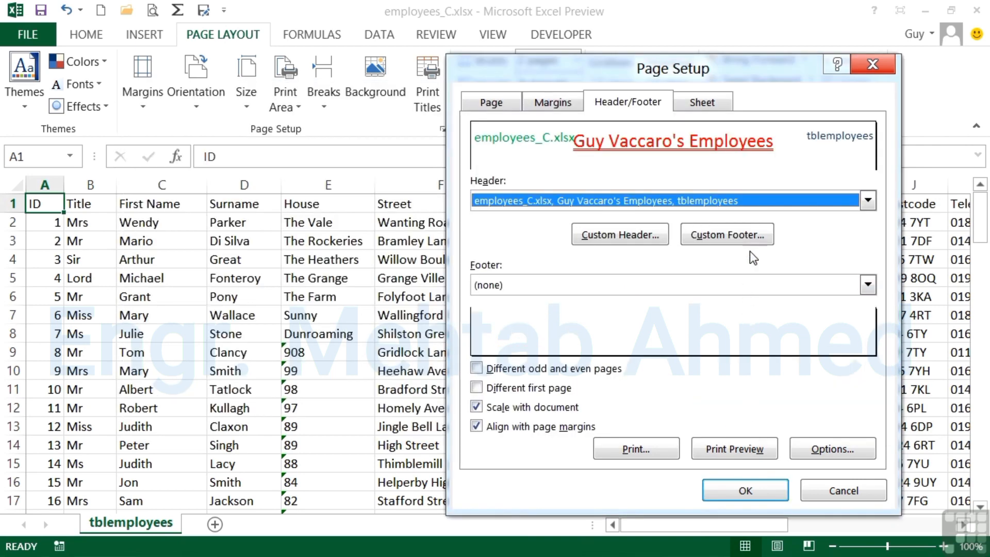
Step: Create a custom footer with 'Page &[Page]' in its right section
{"action": "left_click", "coordinate": [751, 235]}
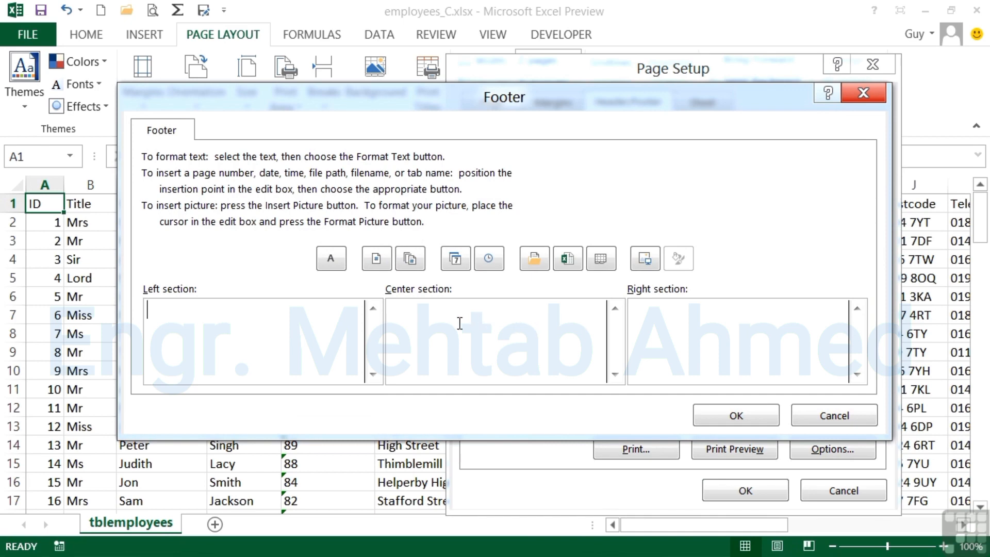
{"action": "left_click", "coordinate": [796, 332]}
{"action": "type", "text": "Page"}
{"action": "left_click", "coordinate": [377, 258]}
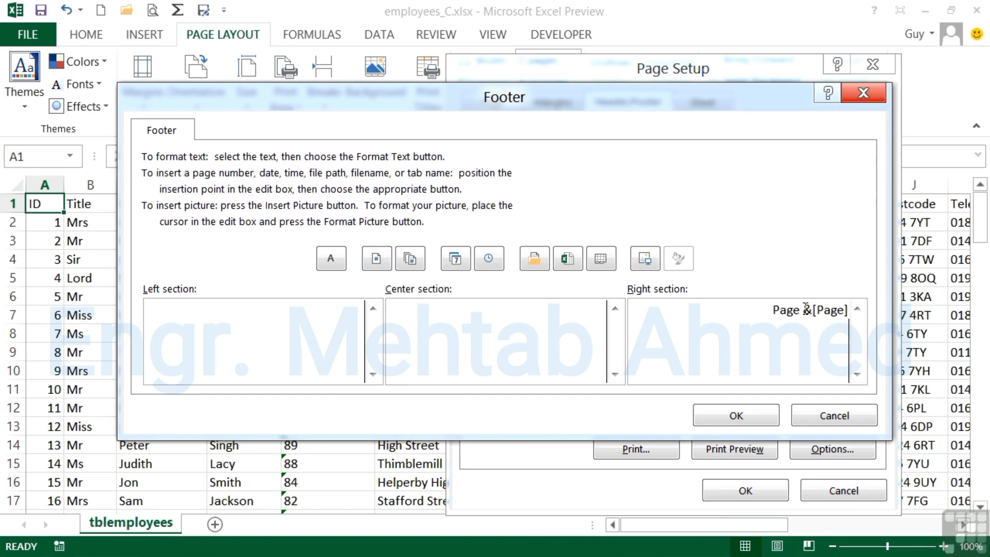
{"action": "left_click_drag", "start_coordinate": [804, 310], "coordinate": [850, 310]}
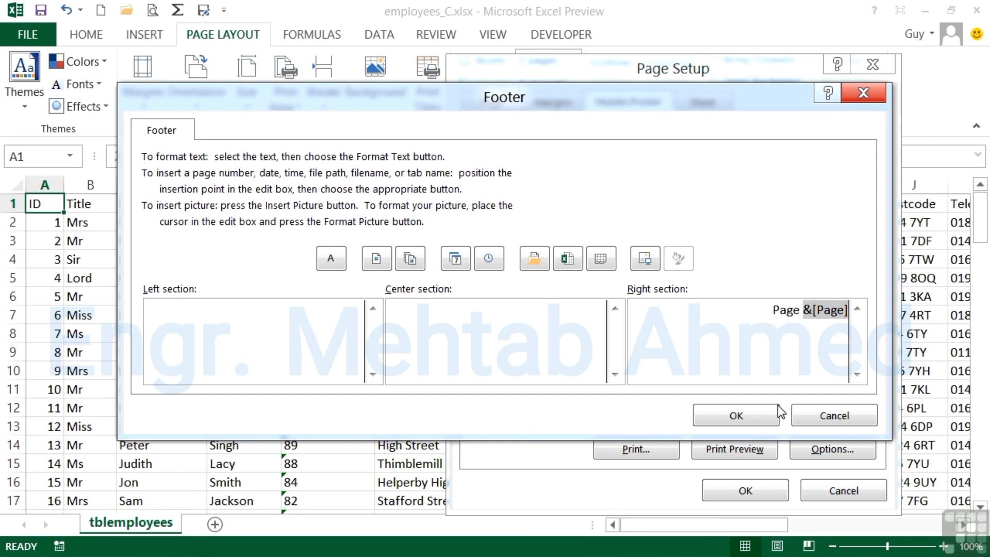
{"action": "left_click", "coordinate": [751, 413]}
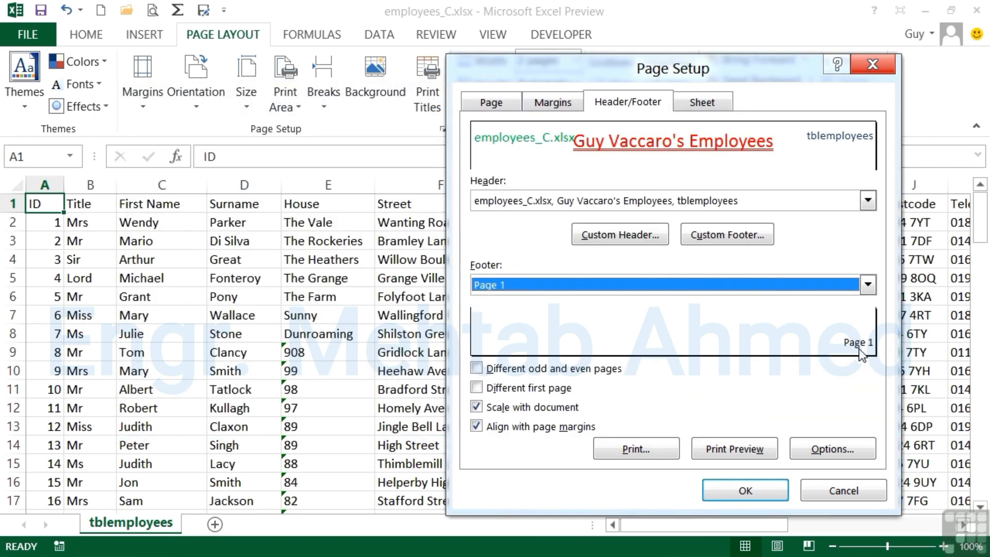
Step: Apply the settings, check the header and footer on preview pages 1 and 2, then exit
{"action": "left_click", "coordinate": [763, 486]}
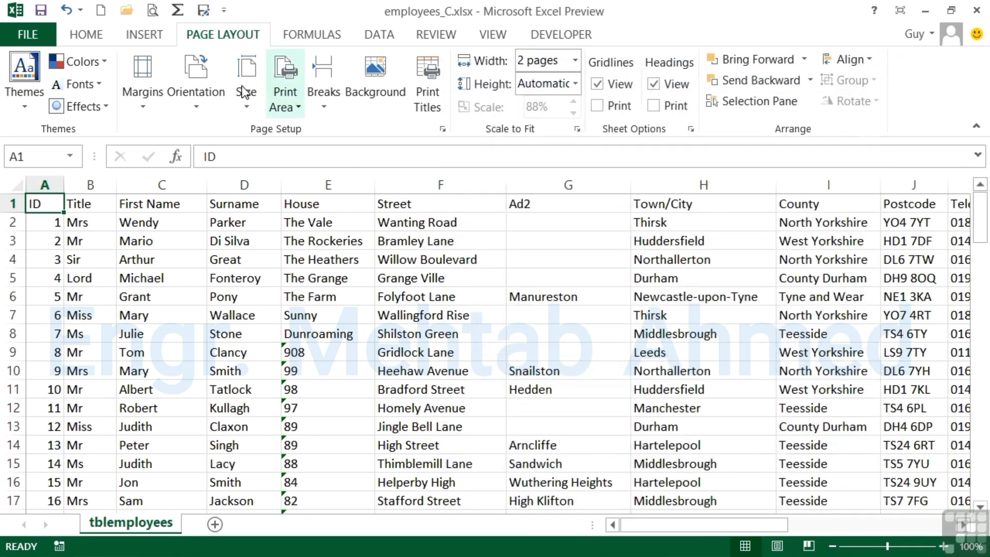
{"action": "left_click", "coordinate": [154, 11]}
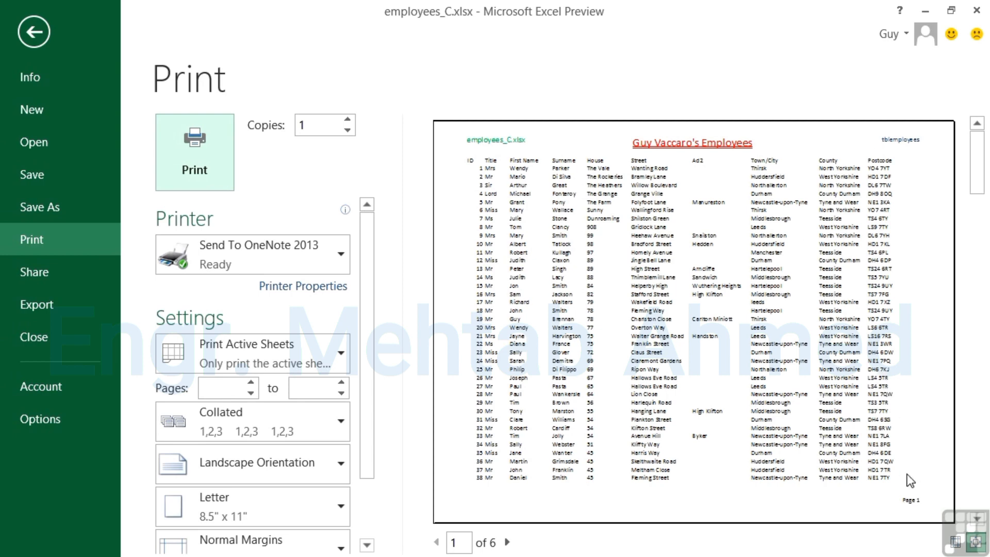
{"action": "left_click", "coordinate": [505, 542]}
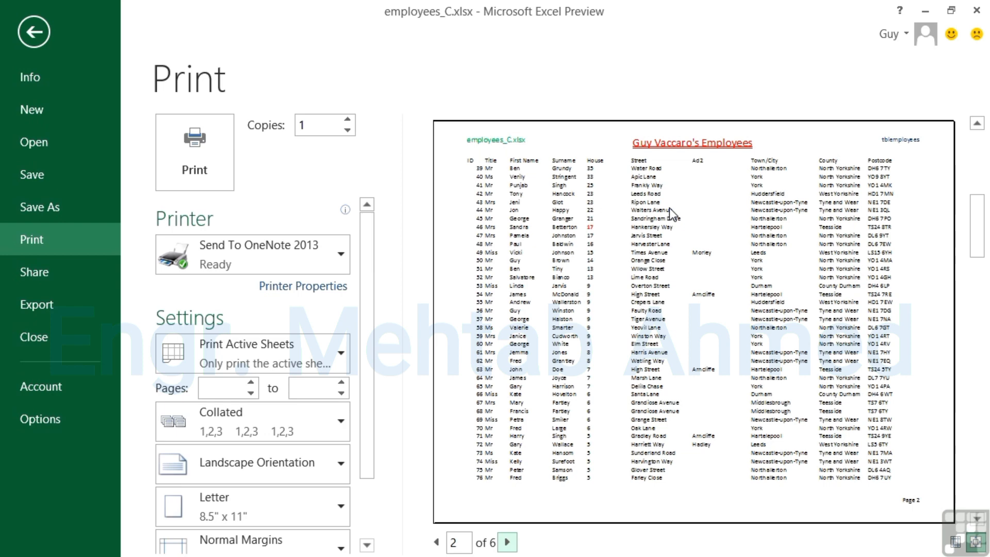
{"action": "key", "text": "Escape"}
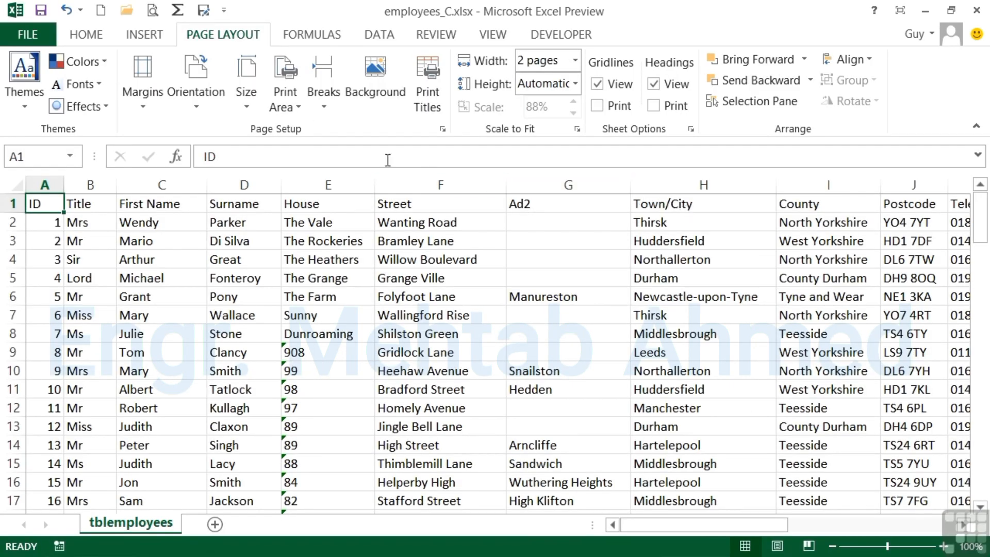
Step: Set both header and footer to (none) in Page Setup and preview the bare page
{"action": "left_click", "coordinate": [442, 129]}
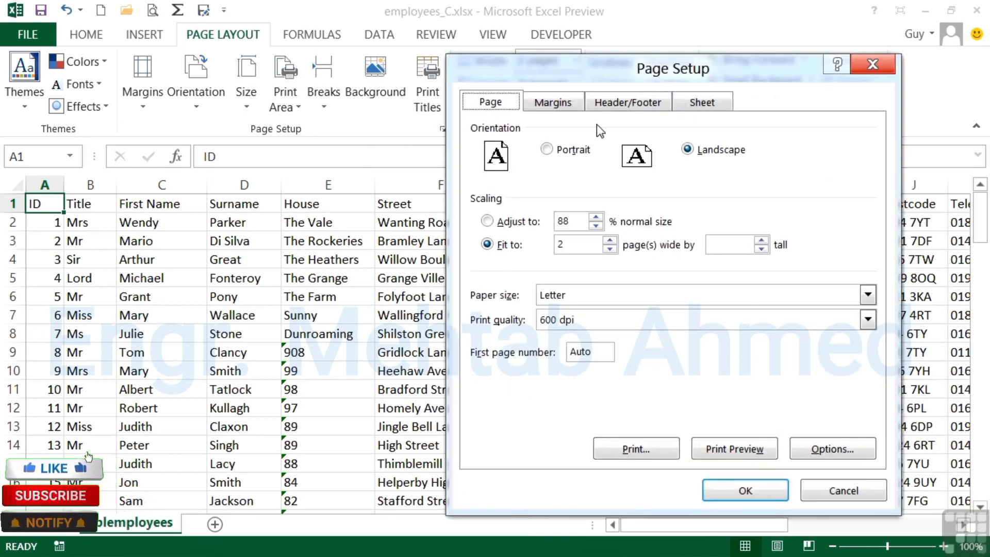
{"action": "left_click", "coordinate": [628, 102]}
{"action": "left_click", "coordinate": [868, 200]}
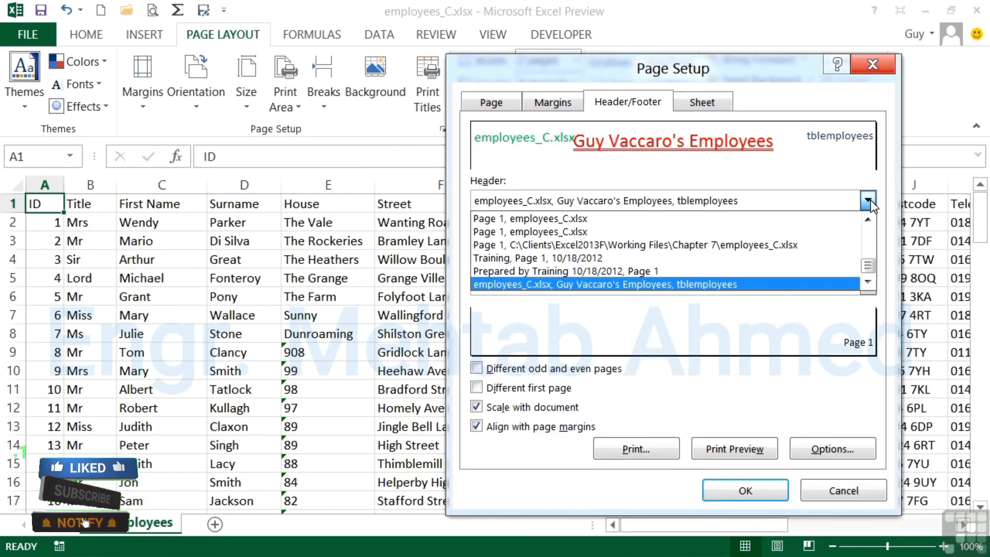
{"action": "left_click", "coordinate": [868, 201]}
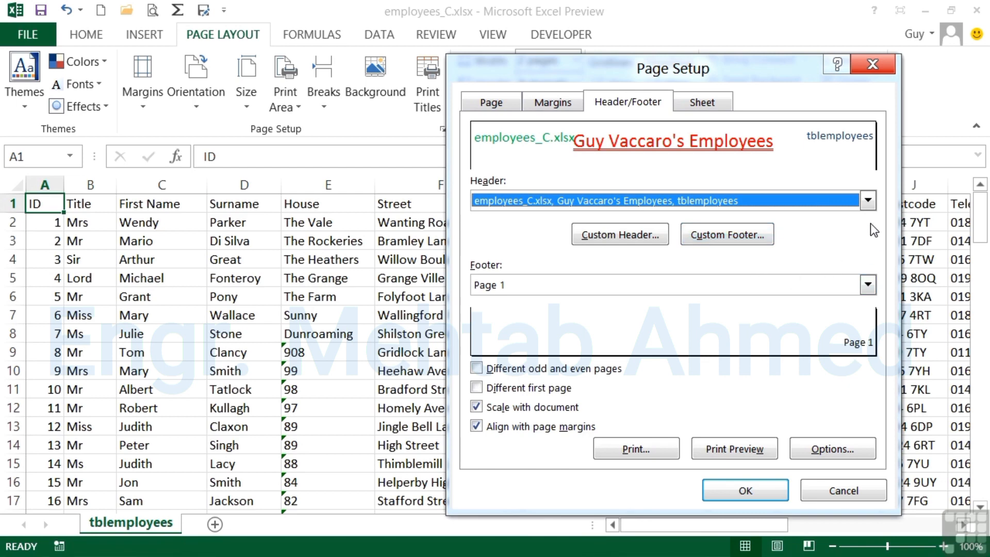
{"action": "left_click", "coordinate": [868, 200]}
{"action": "left_click_drag", "start_coordinate": [868, 265], "coordinate": [868, 221]}
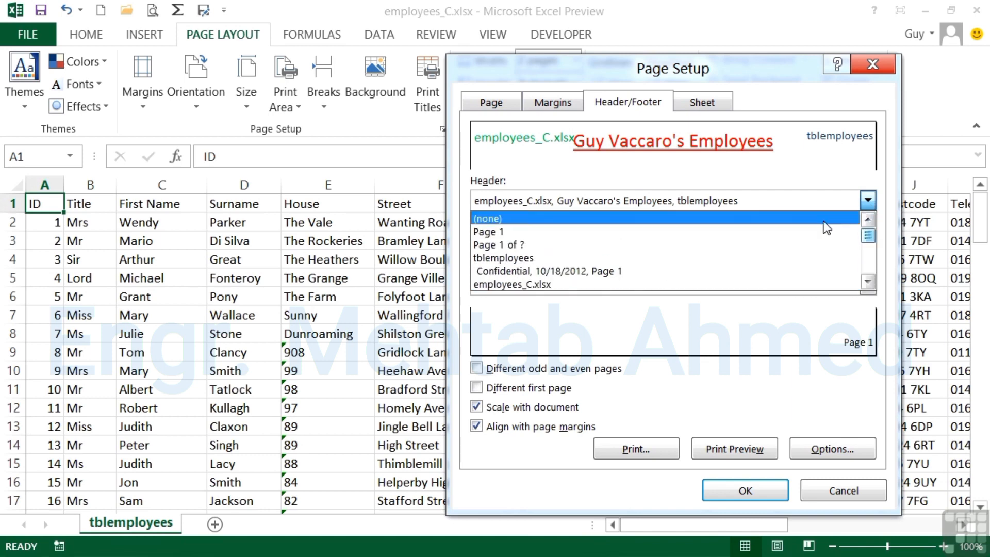
{"action": "left_click", "coordinate": [821, 220]}
{"action": "left_click", "coordinate": [868, 284]}
{"action": "left_click_drag", "start_coordinate": [868, 351], "coordinate": [868, 309]}
{"action": "left_click", "coordinate": [638, 304]}
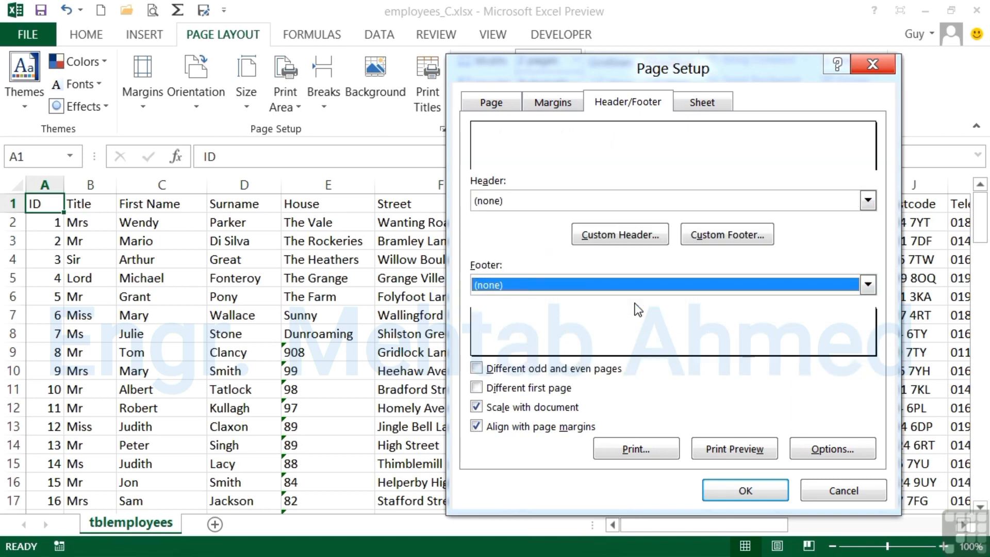
{"action": "left_click", "coordinate": [745, 490]}
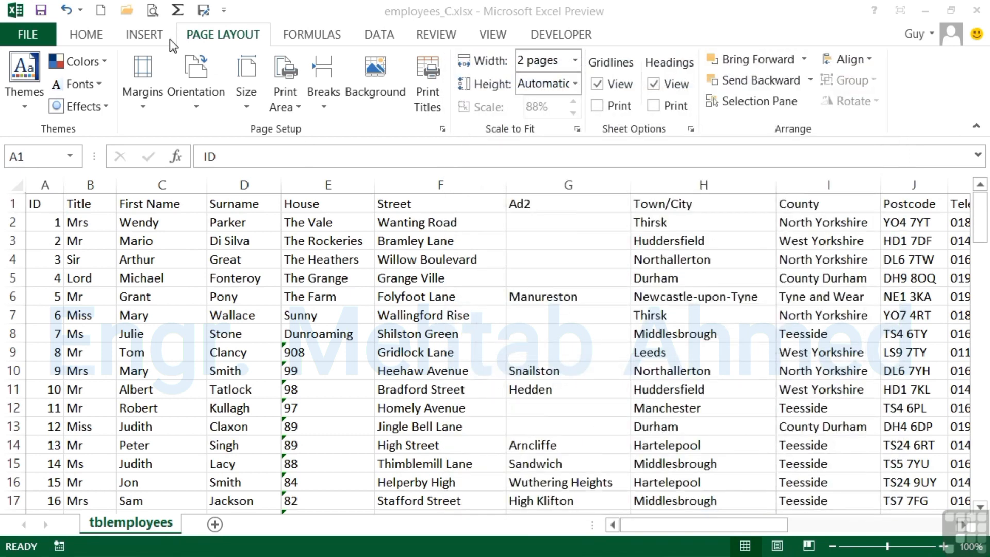
{"action": "left_click", "coordinate": [156, 16]}
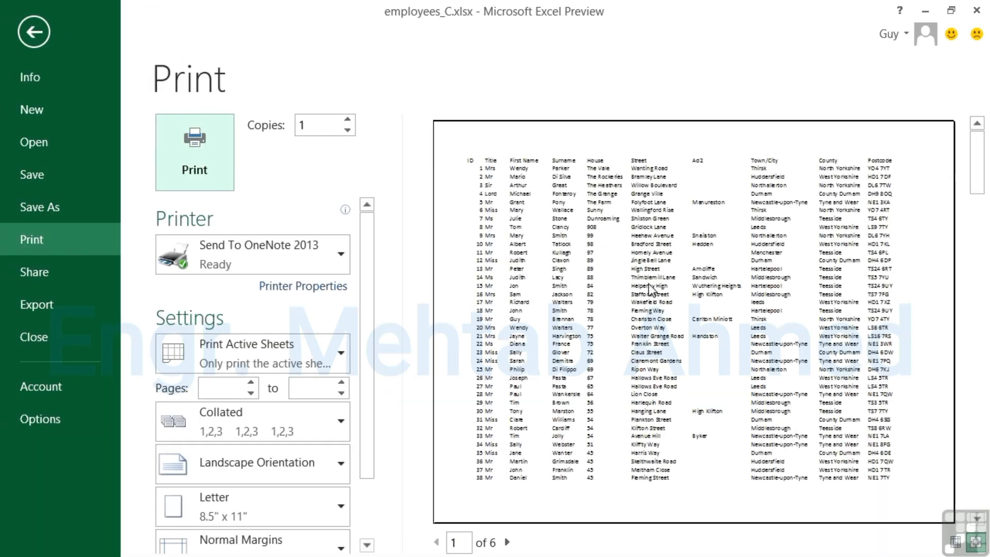